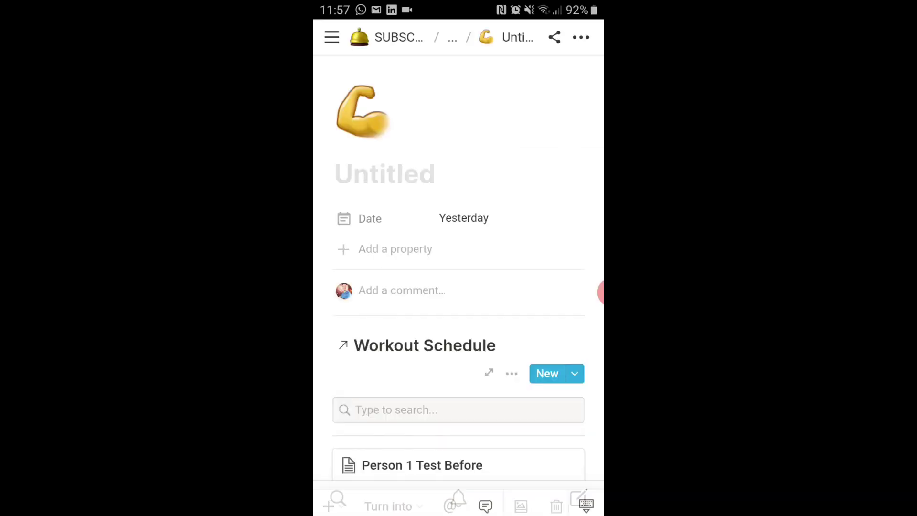
# Filter the Workout Schedule calendar to Person Example 'Person 1', then check the Tracking table.
pyautogui.scroll(-6, 459, 272)
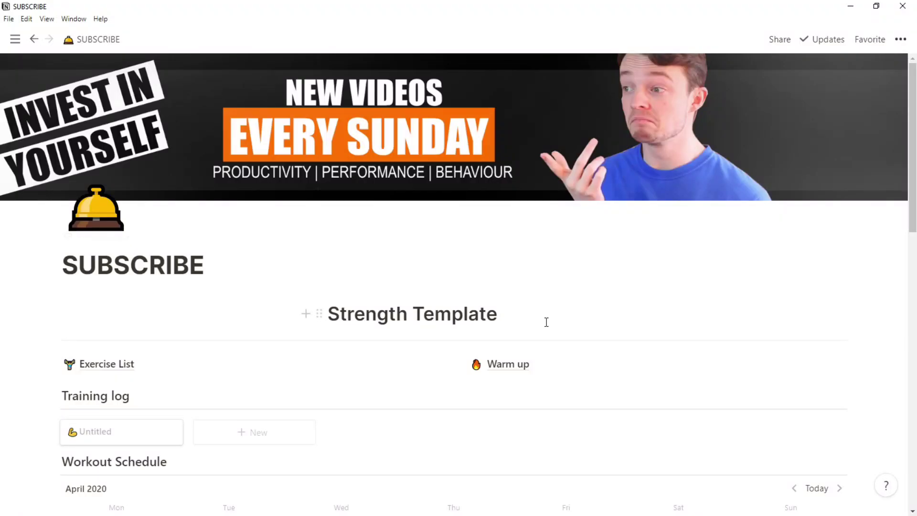
pyautogui.scroll(-3, 547, 322)
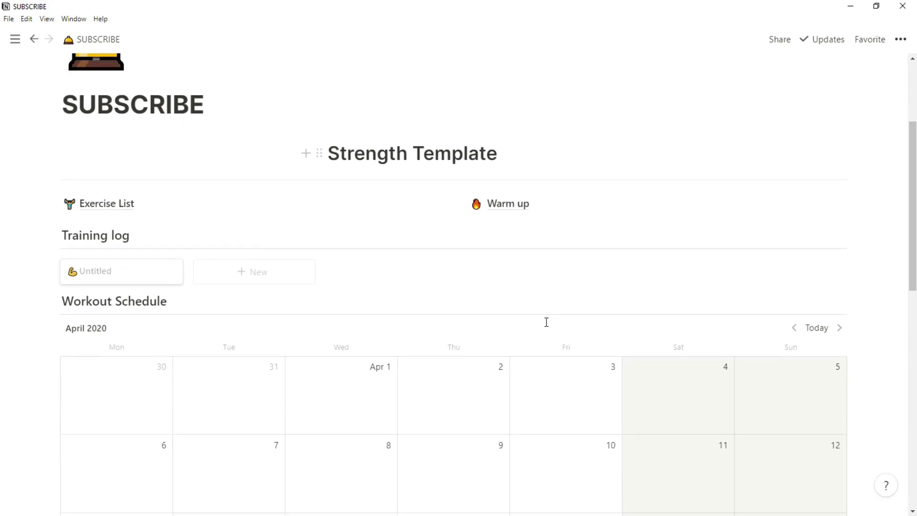
pyautogui.scroll(-1, 546, 322)
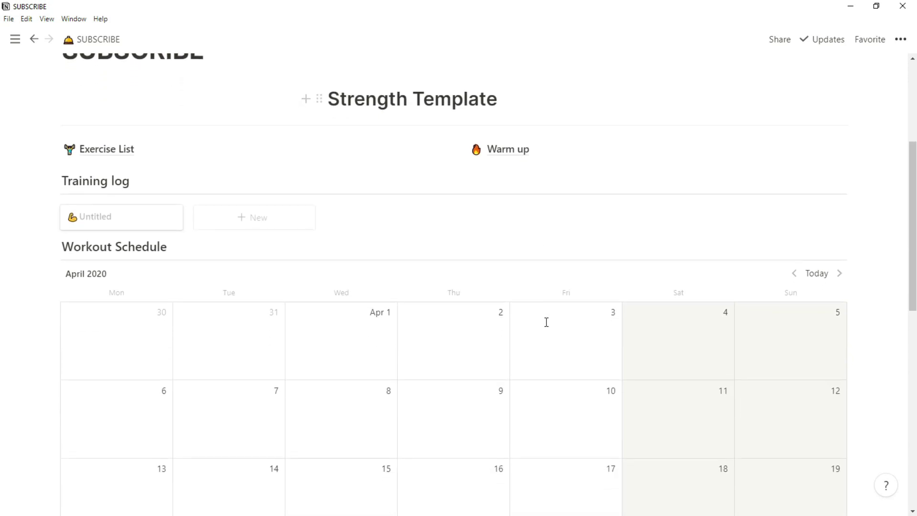
pyautogui.scroll(-2, 548, 328)
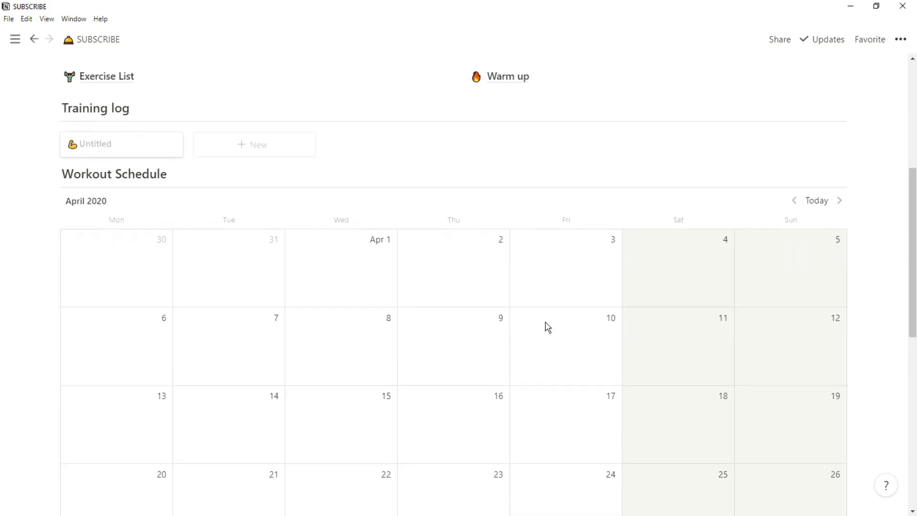
pyautogui.scroll(-1, 548, 328)
pyautogui.scroll(-2, 548, 328)
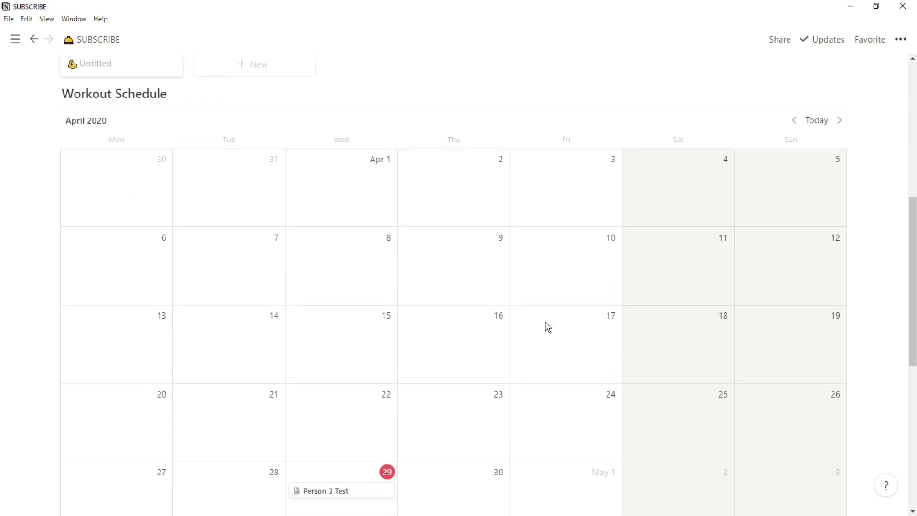
pyautogui.scroll(-1, 548, 328)
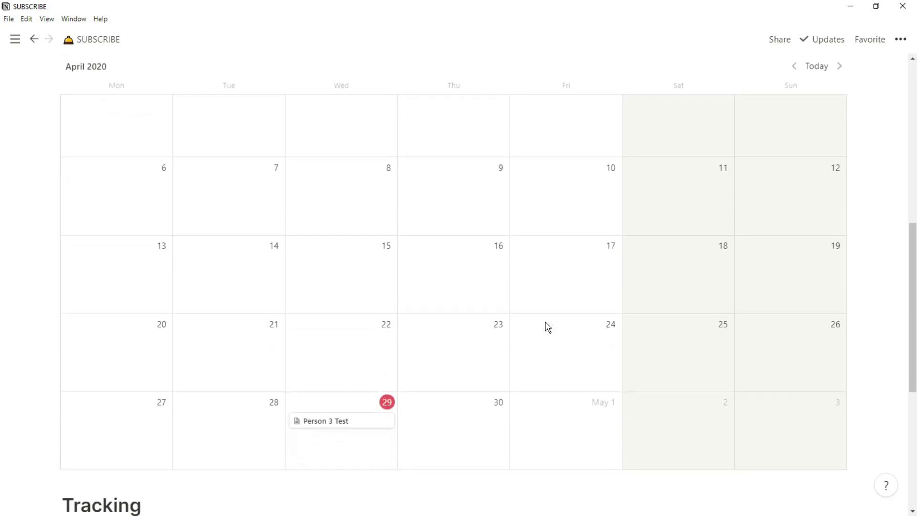
pyautogui.scroll(2, 548, 327)
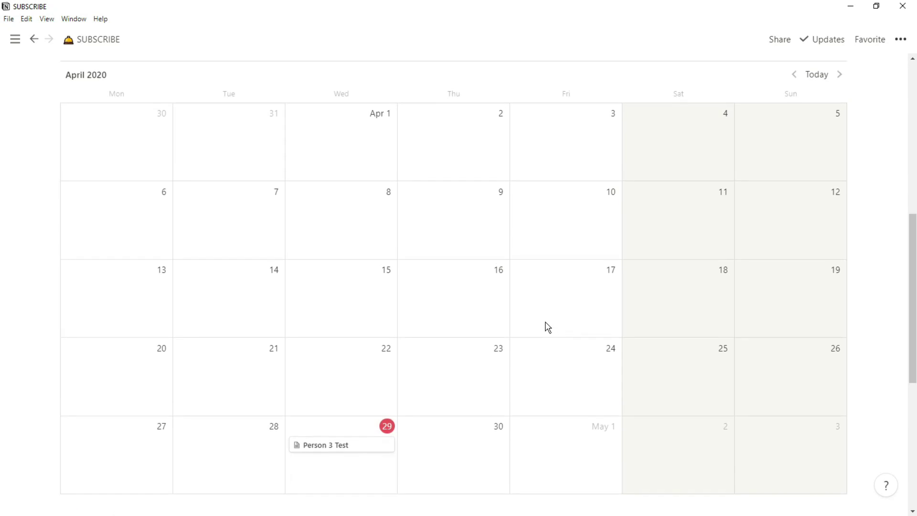
pyautogui.scroll(1, 548, 327)
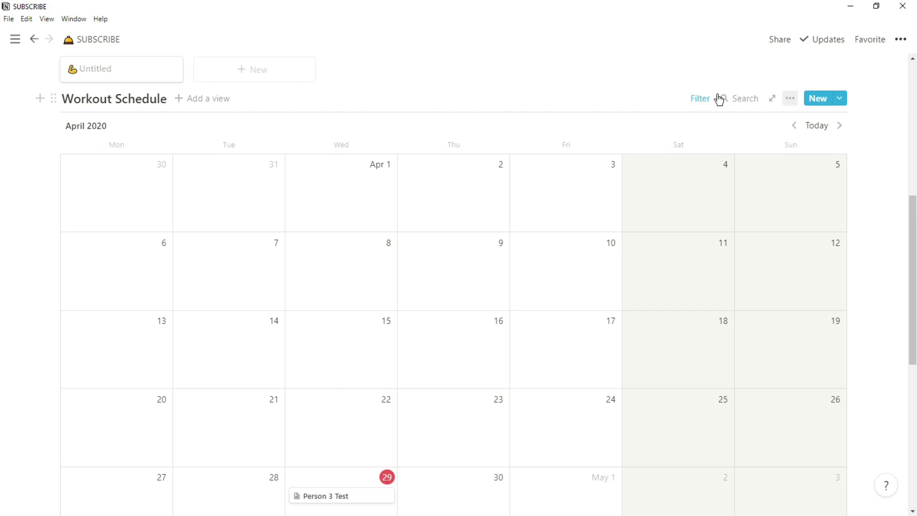
pyautogui.click(699, 99)
pyautogui.click(759, 127)
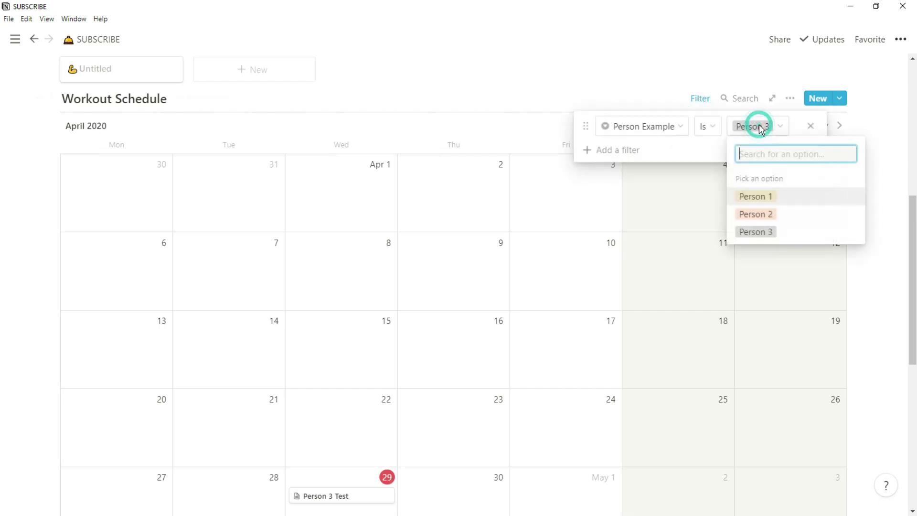
pyautogui.click(764, 197)
pyautogui.click(513, 90)
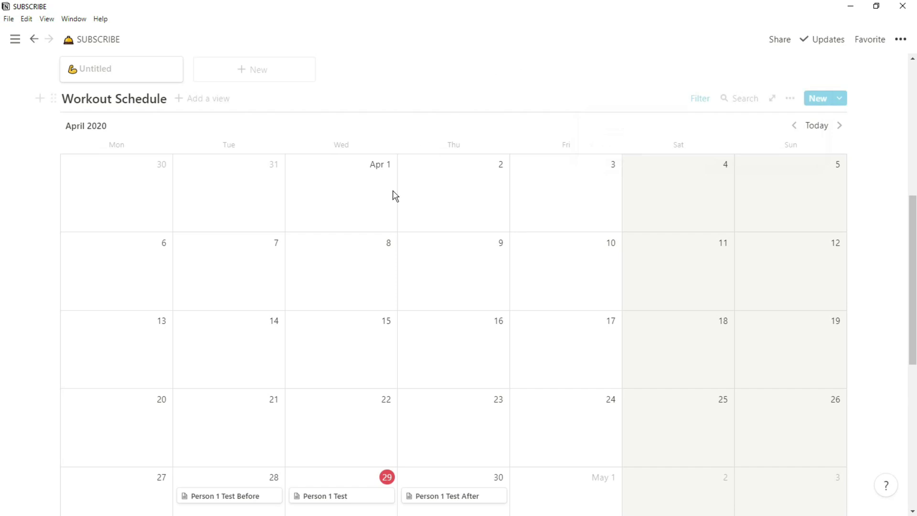
pyautogui.scroll(-3, 348, 263)
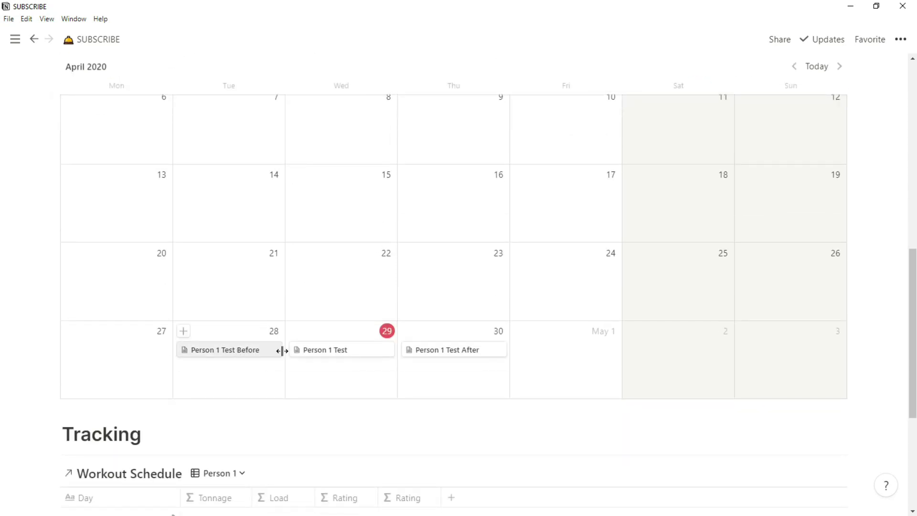
pyautogui.scroll(-4, 435, 416)
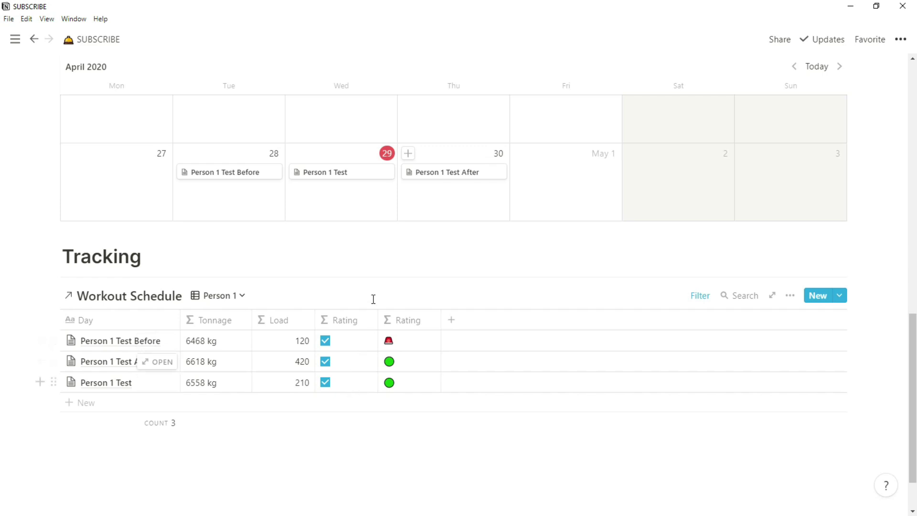
# Preview the Untitled training log entry, then close the preview.
pyautogui.scroll(12, 374, 299)
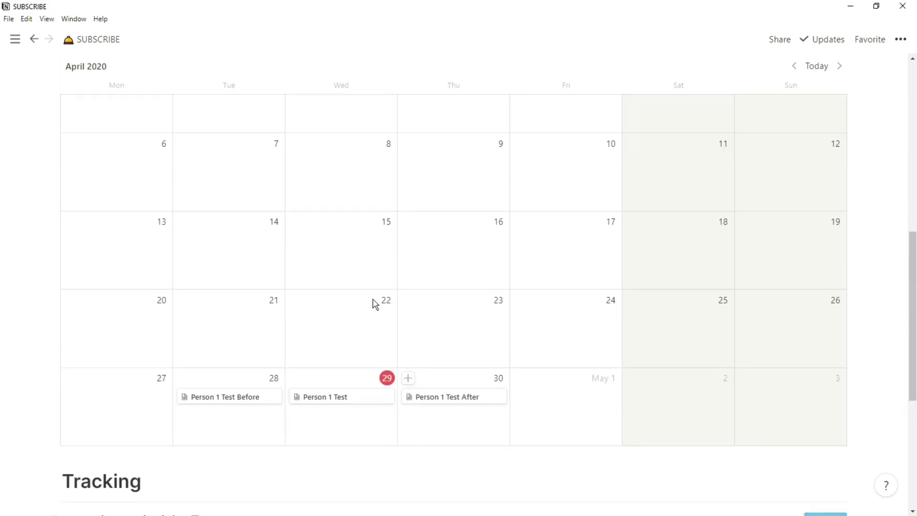
pyautogui.scroll(1, 375, 304)
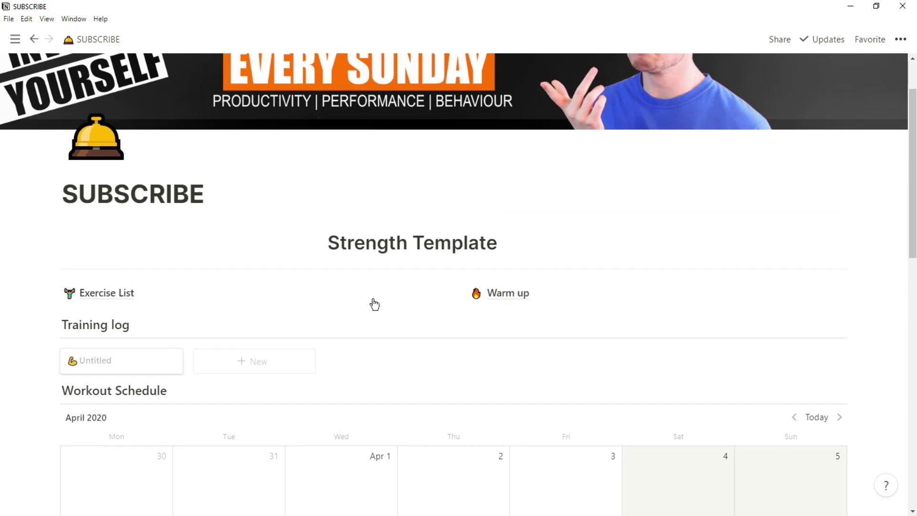
pyautogui.scroll(-2, 375, 304)
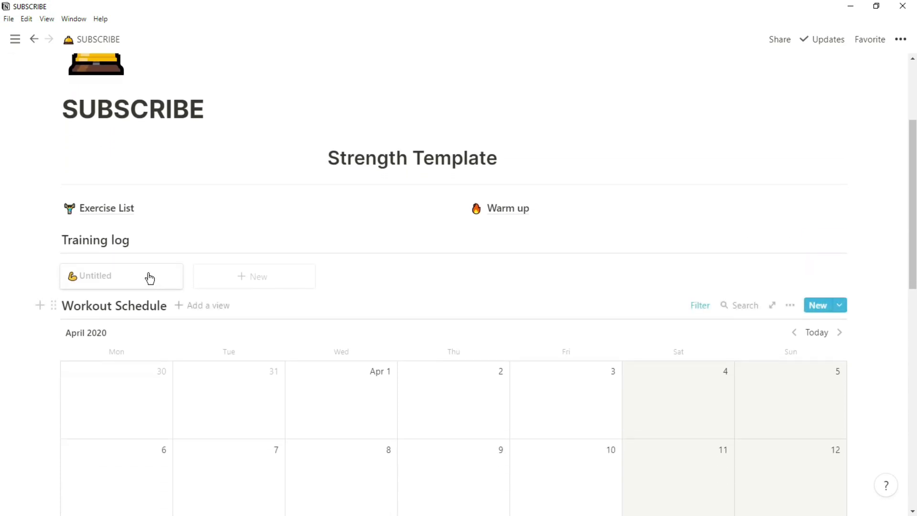
pyautogui.click(109, 276)
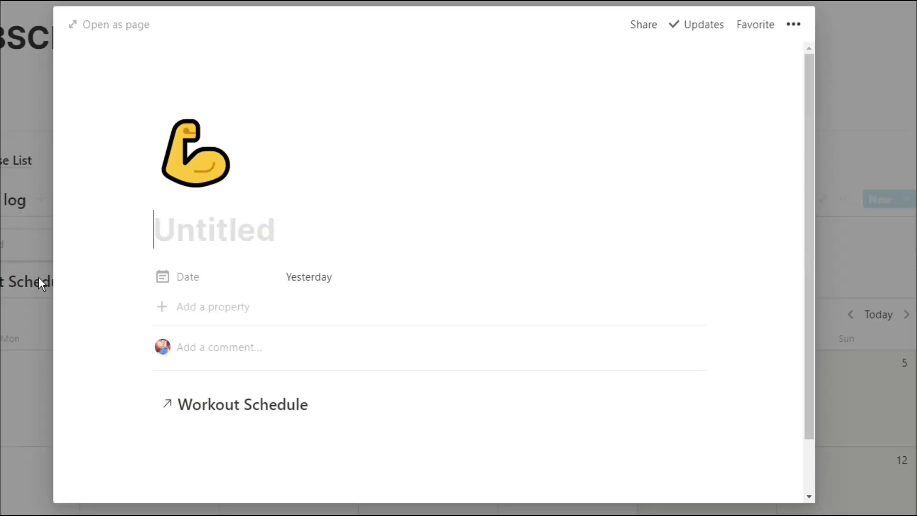
pyautogui.scroll(-2, 189, 365)
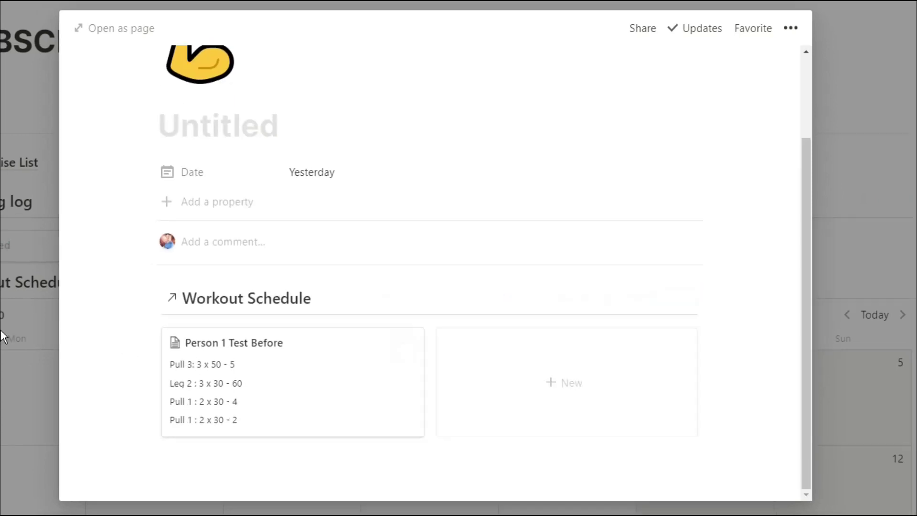
pyautogui.click(10, 334)
pyautogui.click(21, 163)
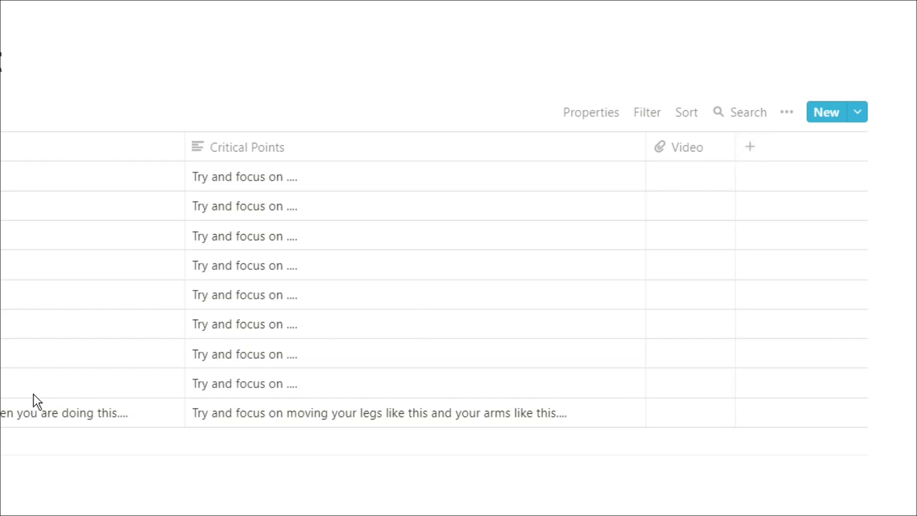
pyautogui.hscroll(-5, 34, 394)
pyautogui.hscroll(-4, 37, 449)
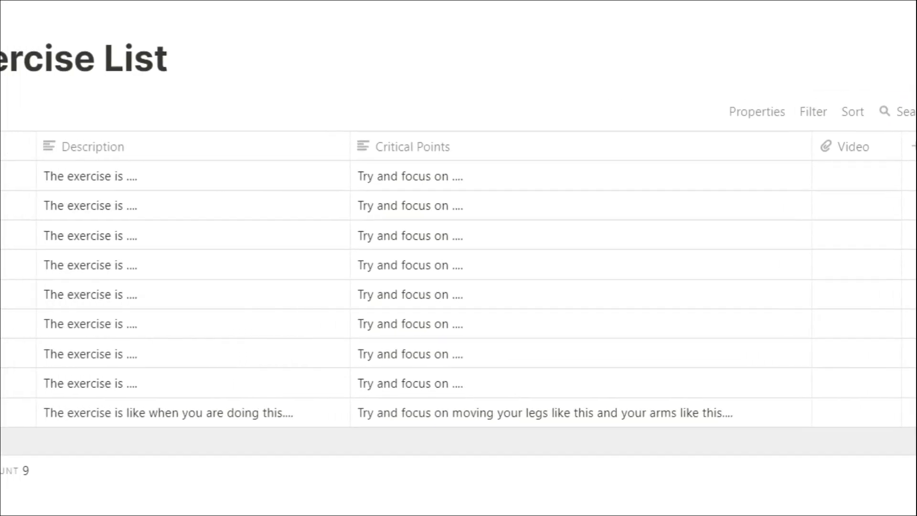
pyautogui.hscroll(-2, 105, 451)
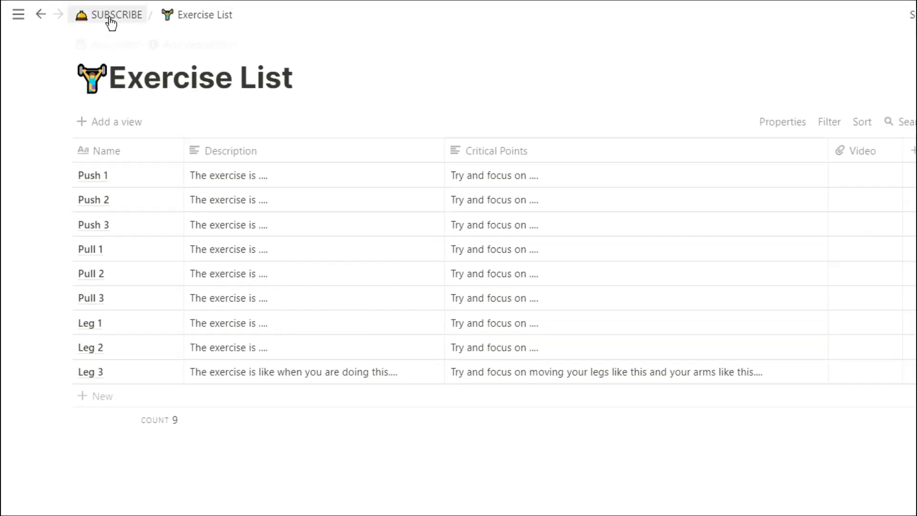
# View the Warm up table (warm-ups timed 10, 20 and 15), then return to SUBSCRIBE.
pyautogui.click(111, 17)
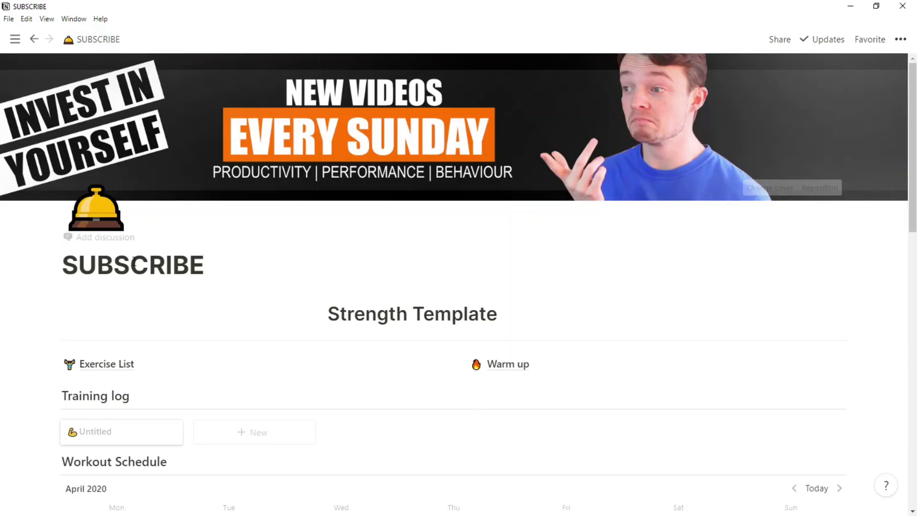
pyautogui.click(510, 365)
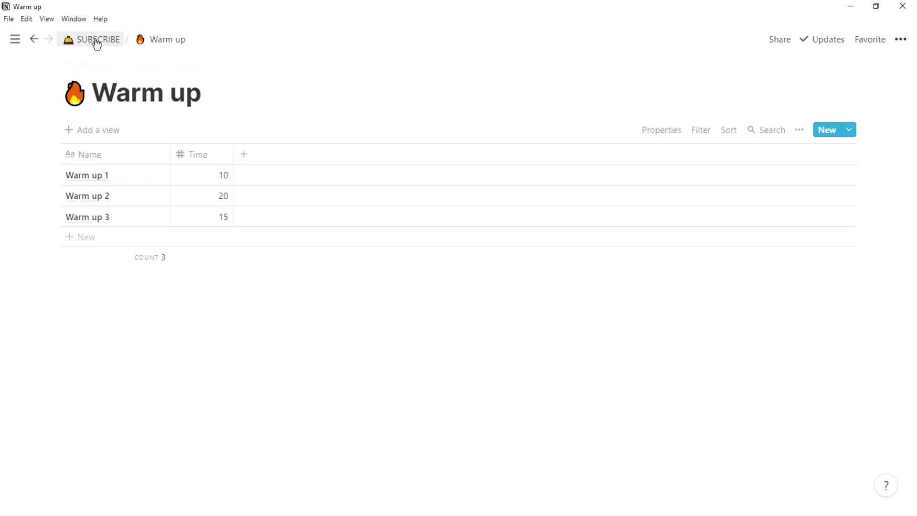
pyautogui.click(96, 41)
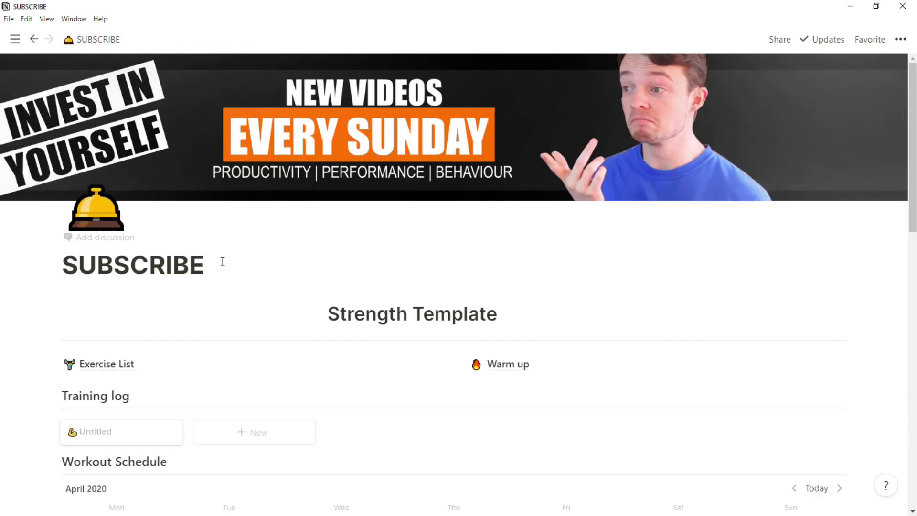
# Preview the Untitled training log entry linked to Person 1 Test Before, then close it.
pyautogui.scroll(-5, 373, 323)
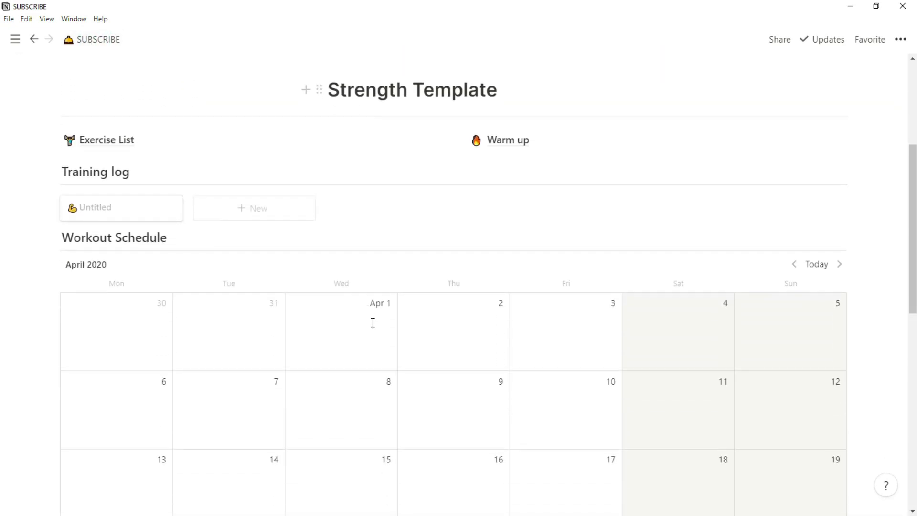
pyautogui.scroll(-1, 373, 327)
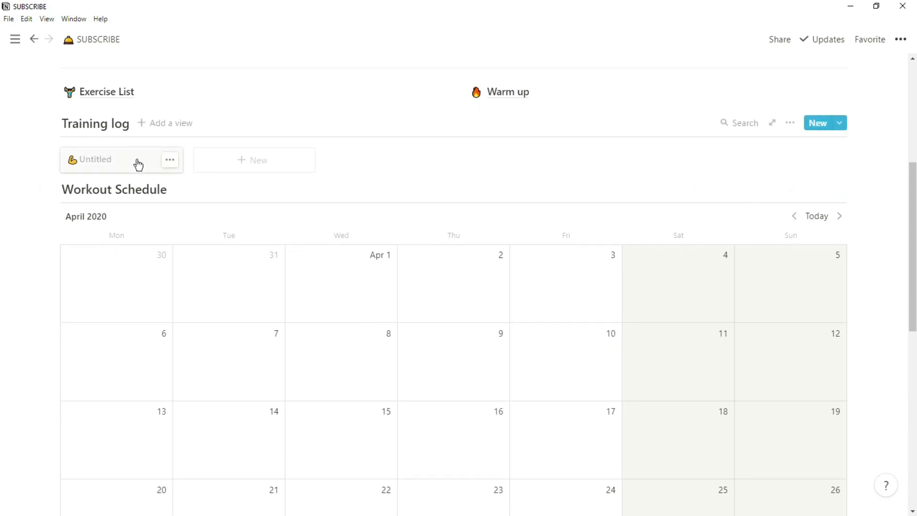
pyautogui.click(138, 165)
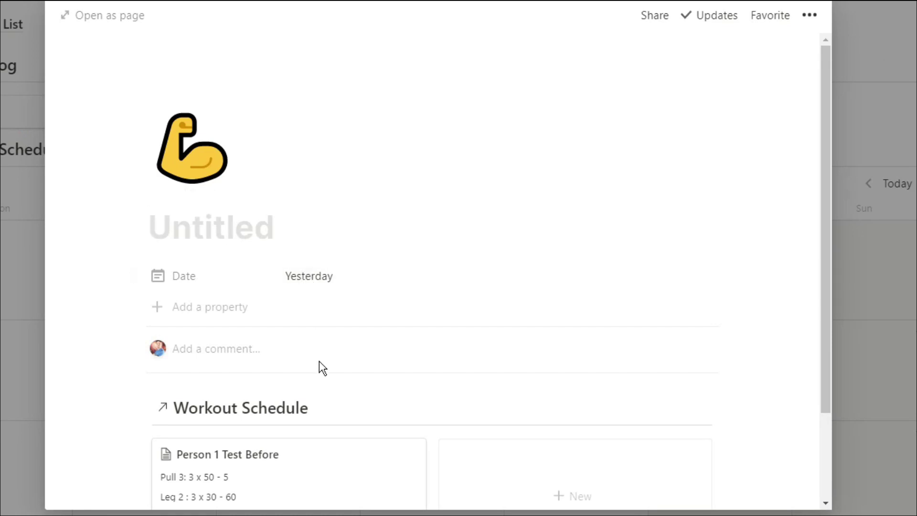
pyautogui.scroll(-2, 317, 366)
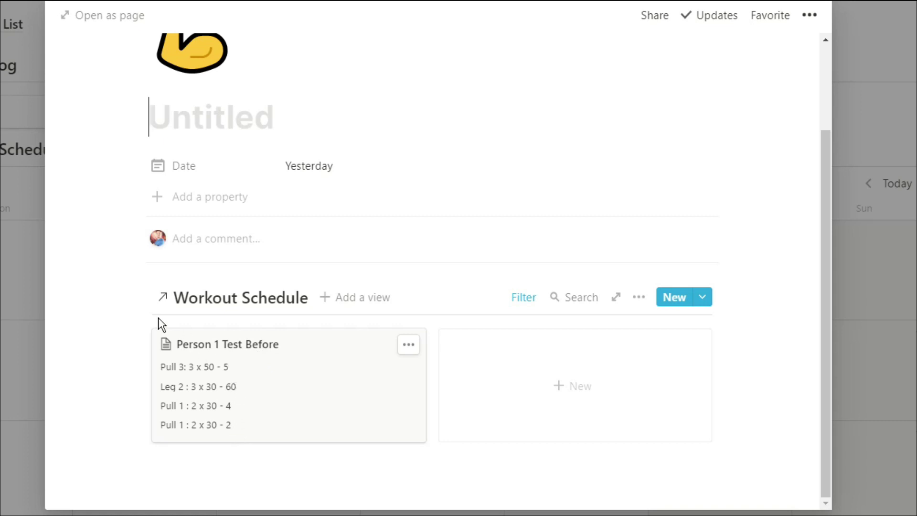
pyautogui.click(10, 234)
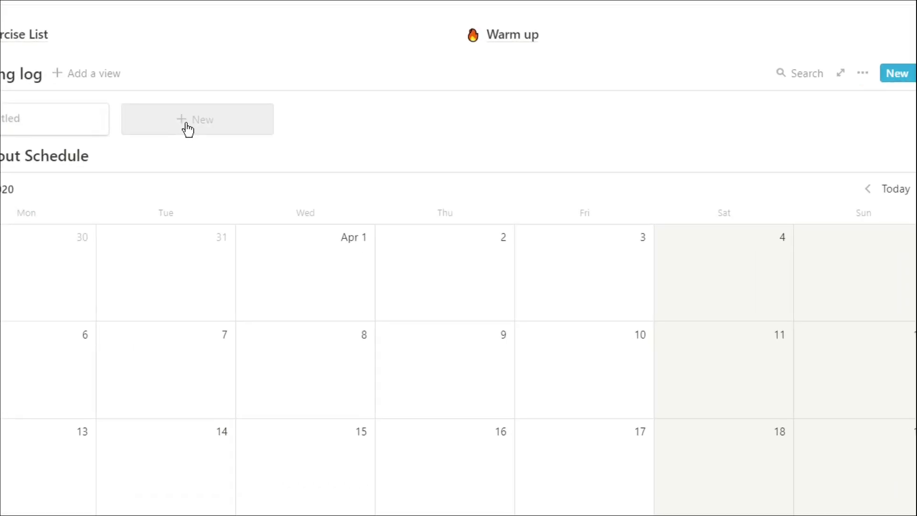
# Add a Training log entry from the 'New day Person 1' template, dated Today, linked to Person 1 Test.
pyautogui.click(185, 128)
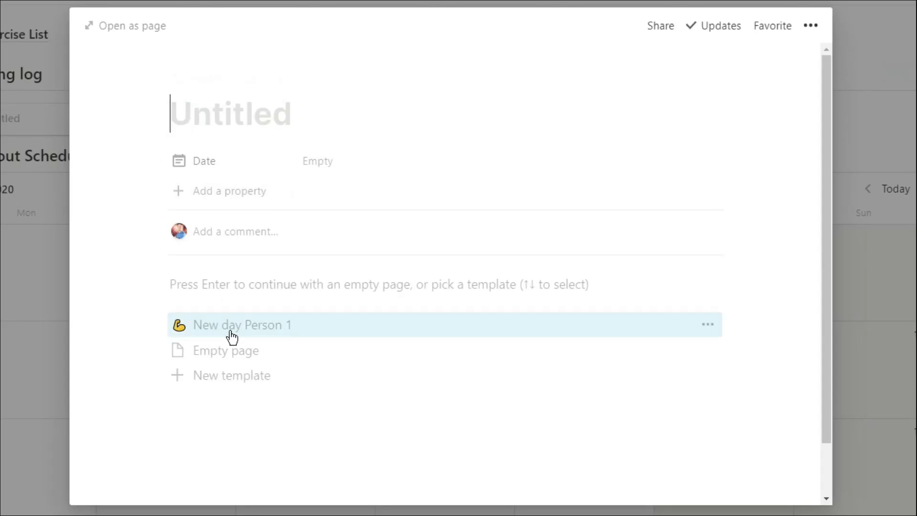
pyautogui.click(272, 335)
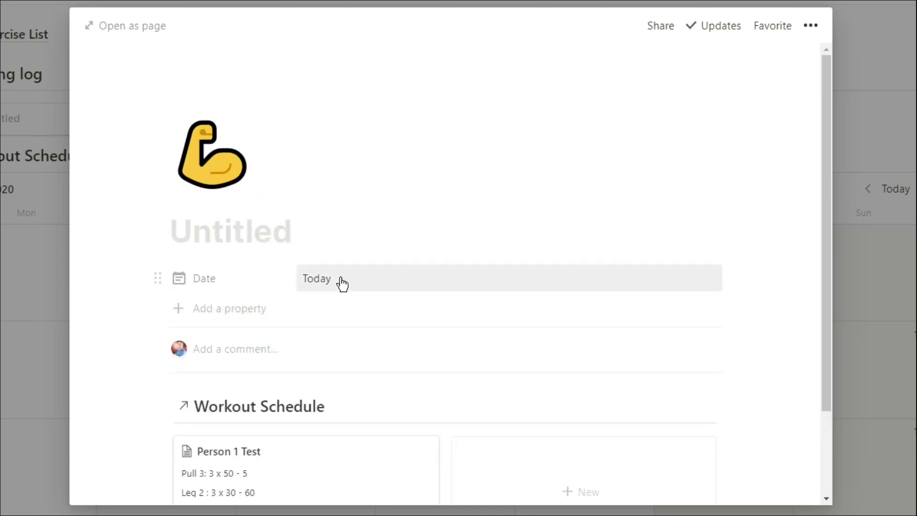
pyautogui.scroll(-2, 343, 283)
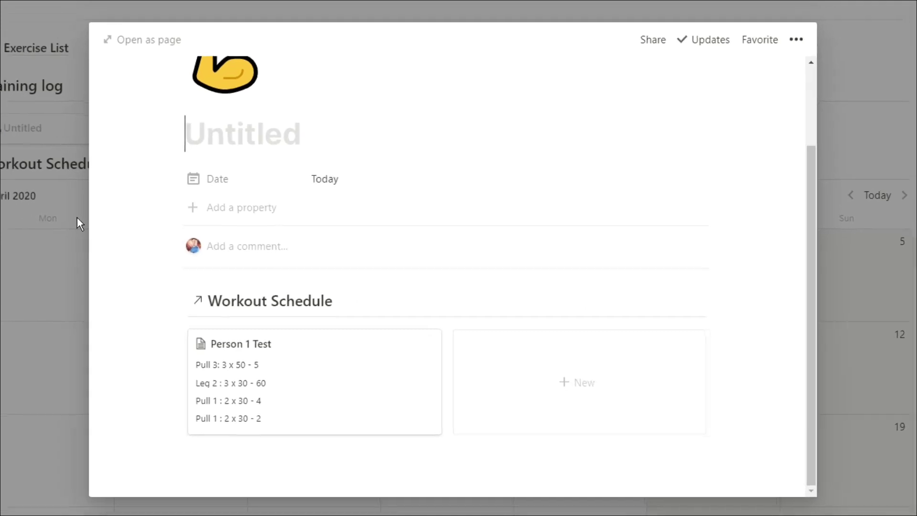
pyautogui.click(107, 227)
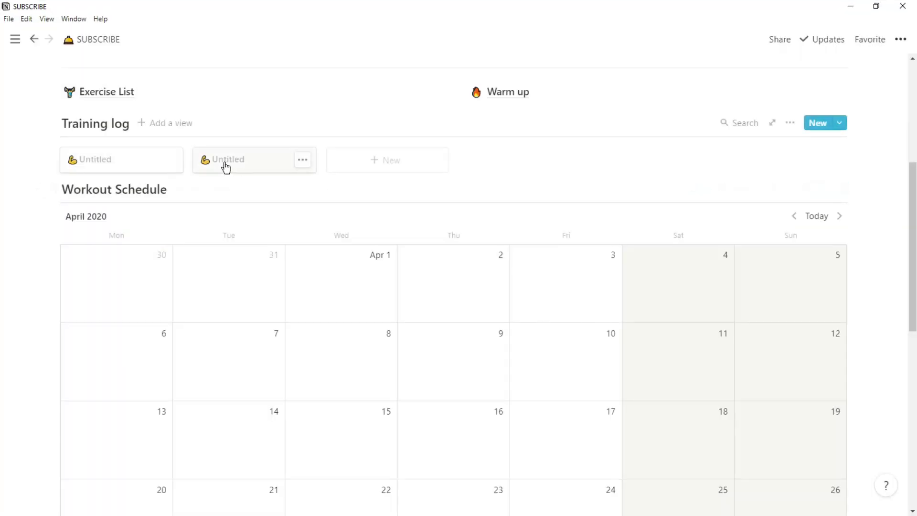
pyautogui.scroll(-5, 248, 268)
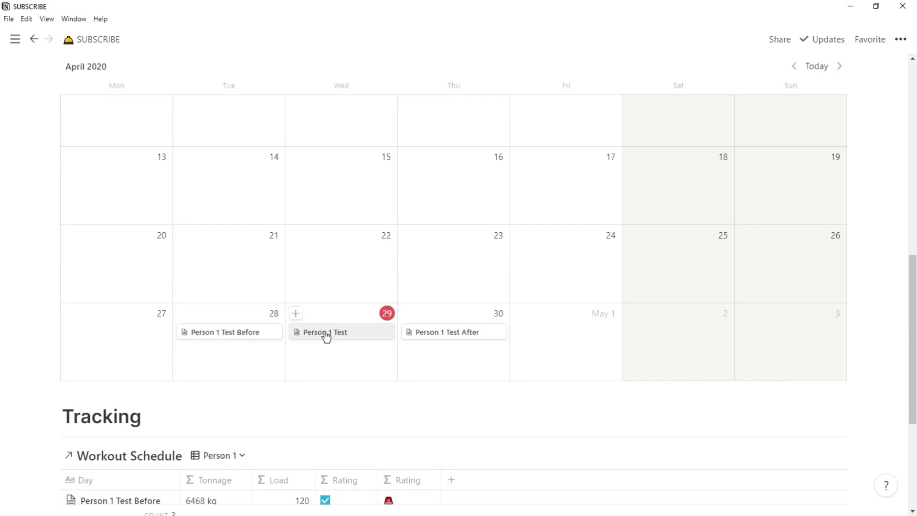
pyautogui.scroll(5, 551, 268)
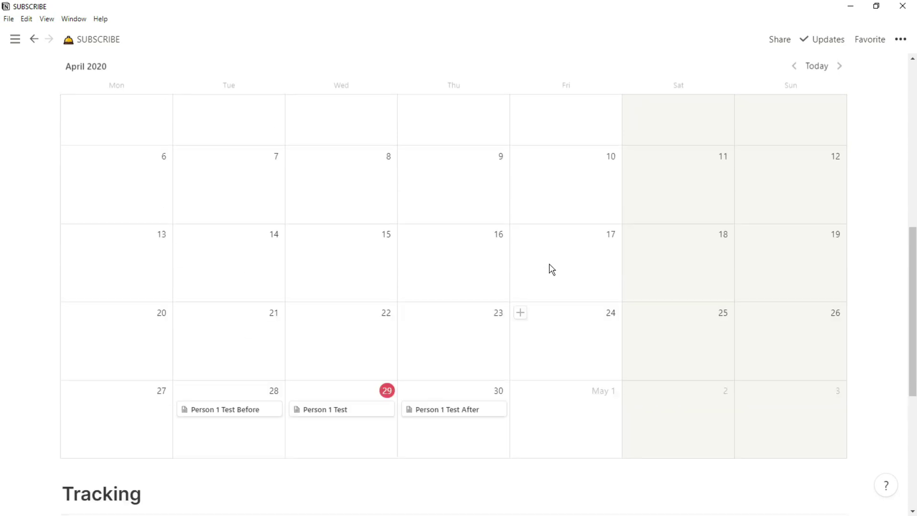
pyautogui.click(705, 170)
pyautogui.click(754, 192)
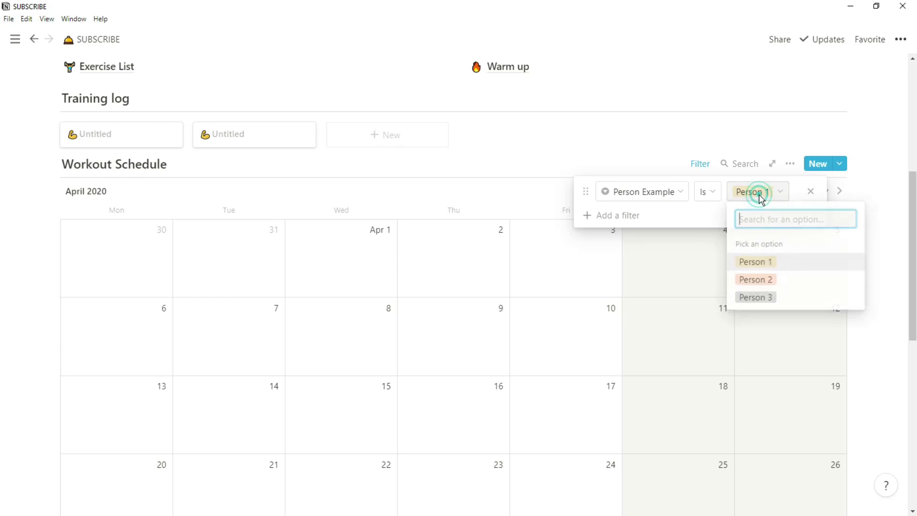
pyautogui.click(768, 279)
pyautogui.click(680, 289)
pyautogui.scroll(-3, 680, 290)
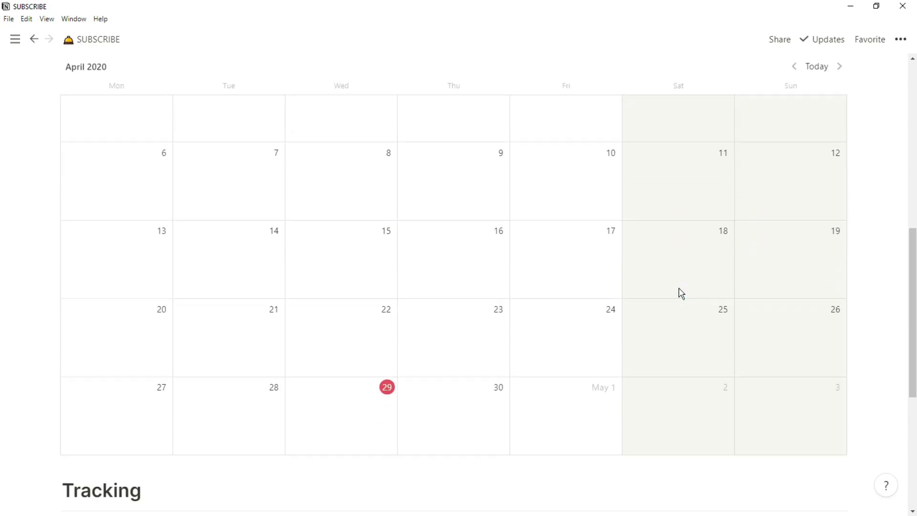
pyautogui.scroll(4, 462, 408)
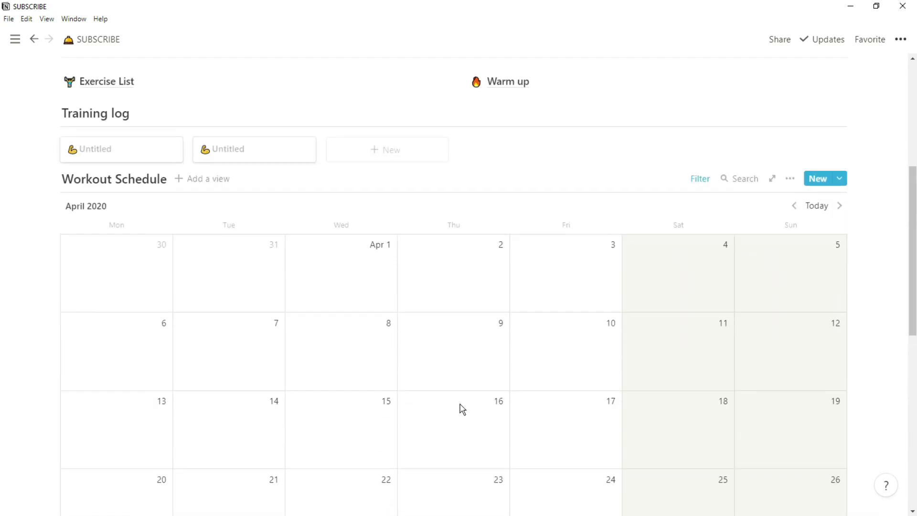
pyautogui.click(699, 180)
pyautogui.click(750, 210)
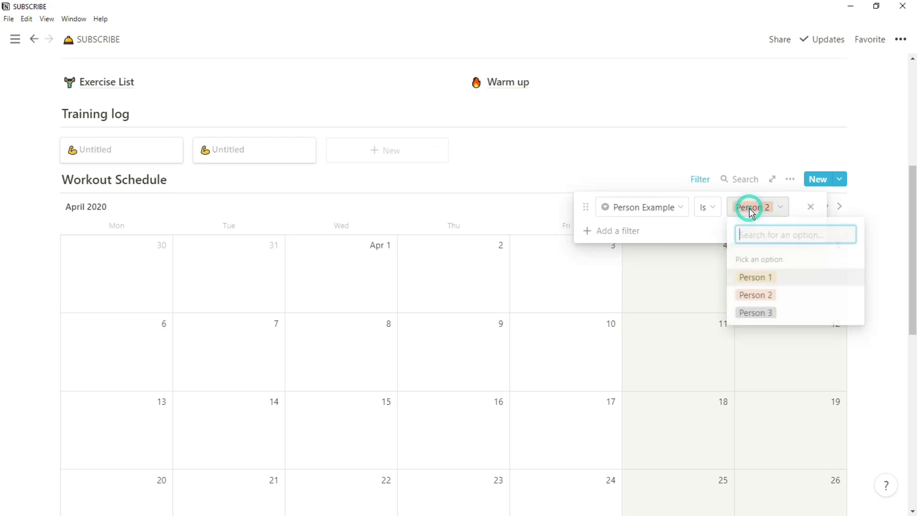
pyautogui.click(756, 312)
pyautogui.click(662, 311)
pyautogui.scroll(-4, 661, 311)
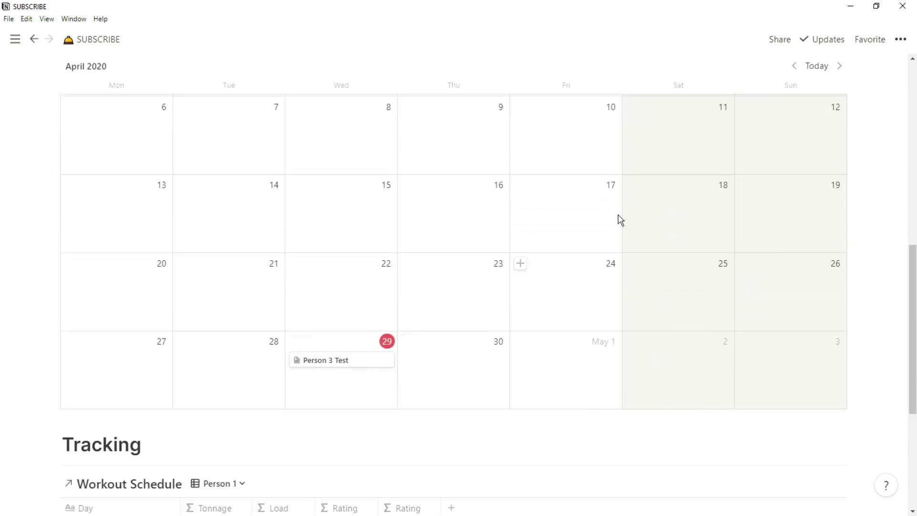
pyautogui.scroll(5, 621, 220)
pyautogui.click(700, 187)
pyautogui.click(747, 216)
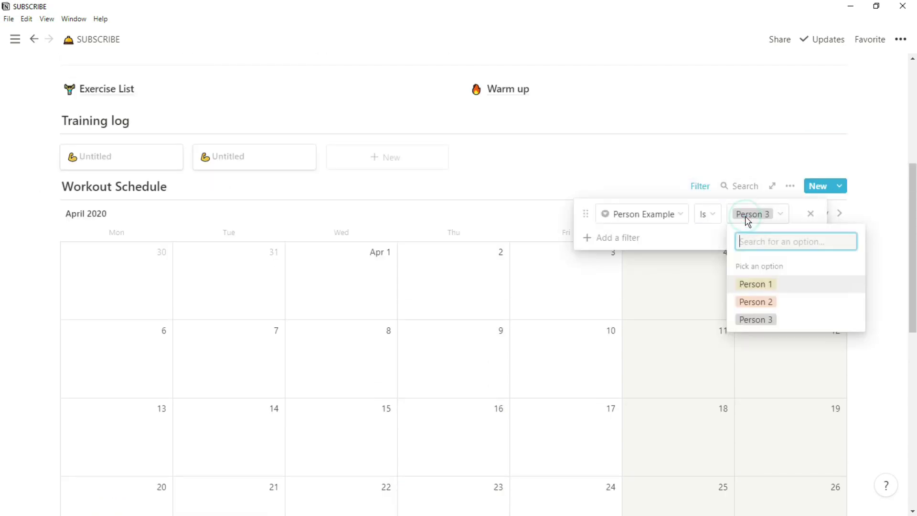
pyautogui.click(766, 286)
pyautogui.click(614, 352)
pyautogui.scroll(-4, 616, 352)
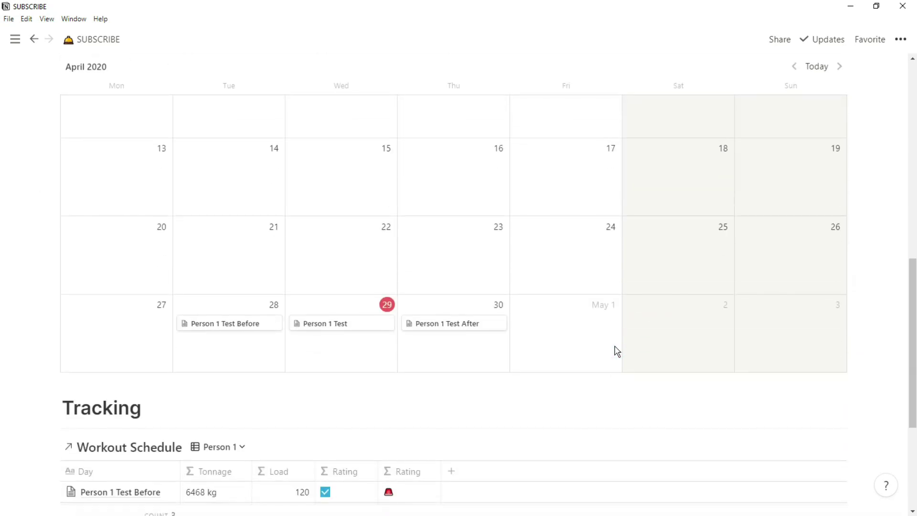
# Duplicate the Person 1 Test workout and move the copy to May 1.
pyautogui.moveTo(473, 327)
pyautogui.mouseDown()
pyautogui.moveTo(584, 329)
pyautogui.moveTo(516, 319)
pyautogui.moveTo(485, 328)
pyautogui.mouseUp()
pyautogui.moveTo(295, 323); pyautogui.dragTo(324, 331)
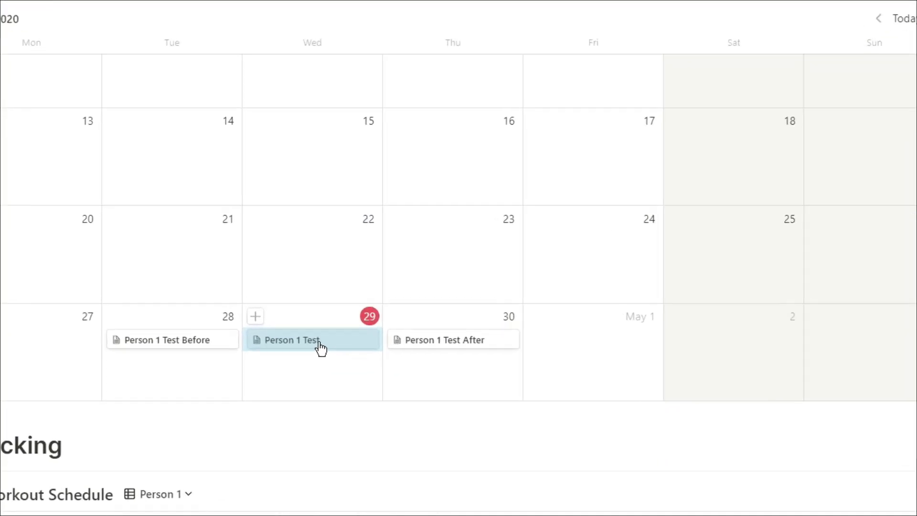
pyautogui.rightClick(289, 370)
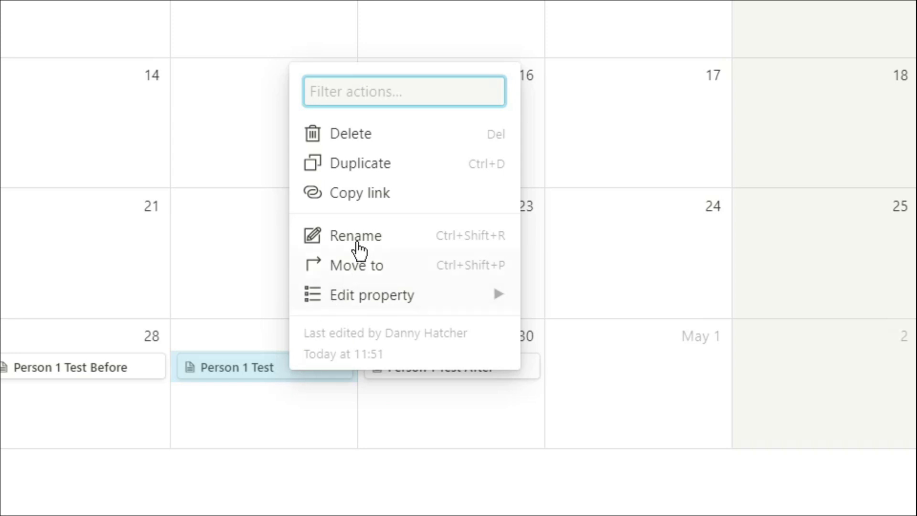
pyautogui.click(374, 167)
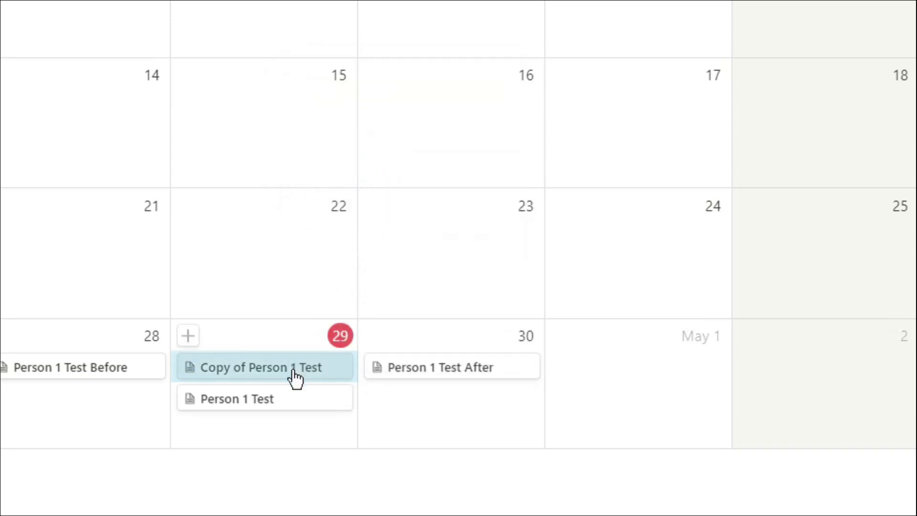
pyautogui.moveTo(301, 378); pyautogui.dragTo(661, 364)
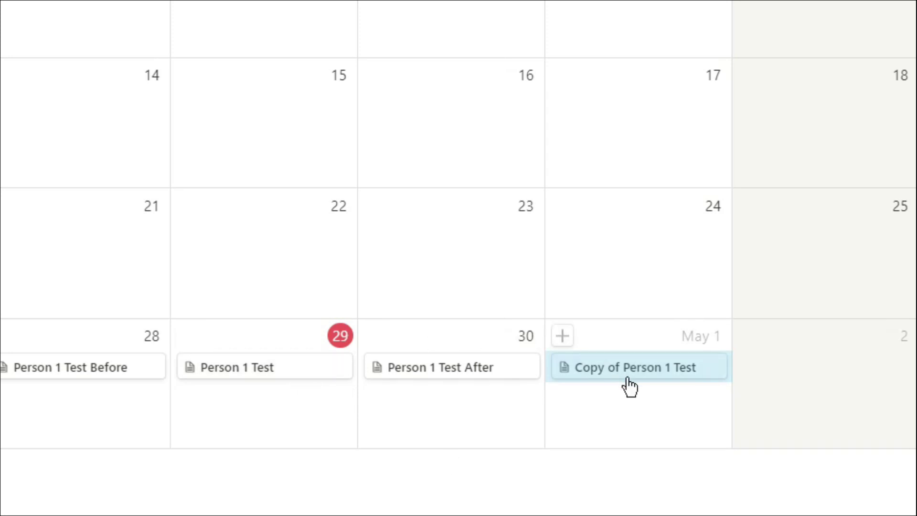
# Open Person 1 Test and review its exercises Leg 3 to Push 3, sRPE 7, Duration 30.
pyautogui.click(290, 377)
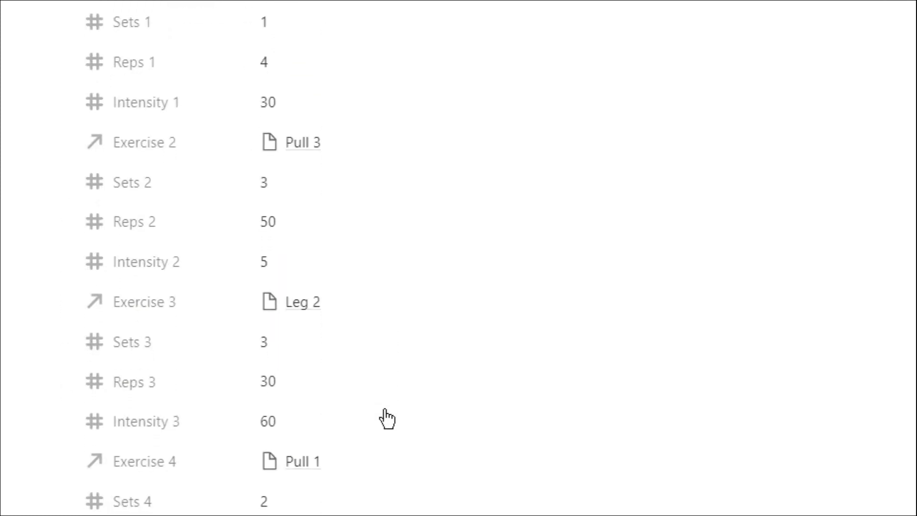
pyautogui.scroll(-2, 387, 419)
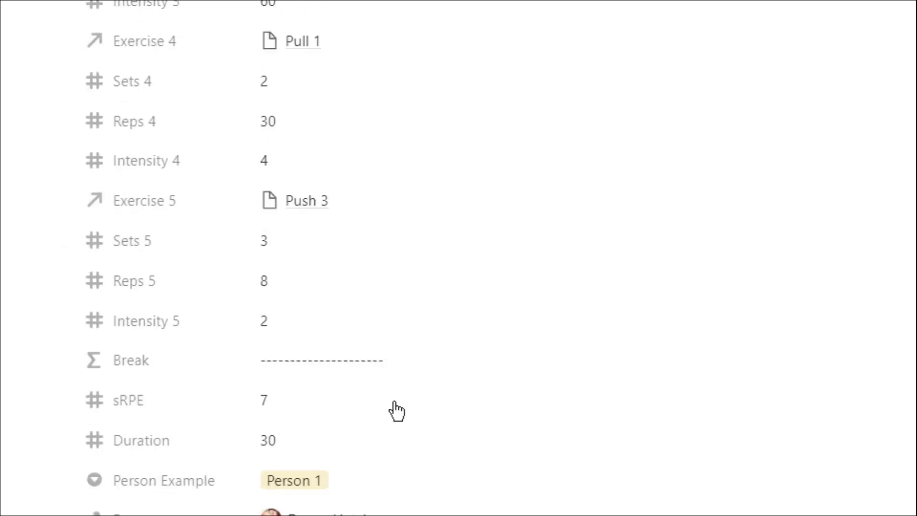
pyautogui.scroll(-1, 394, 410)
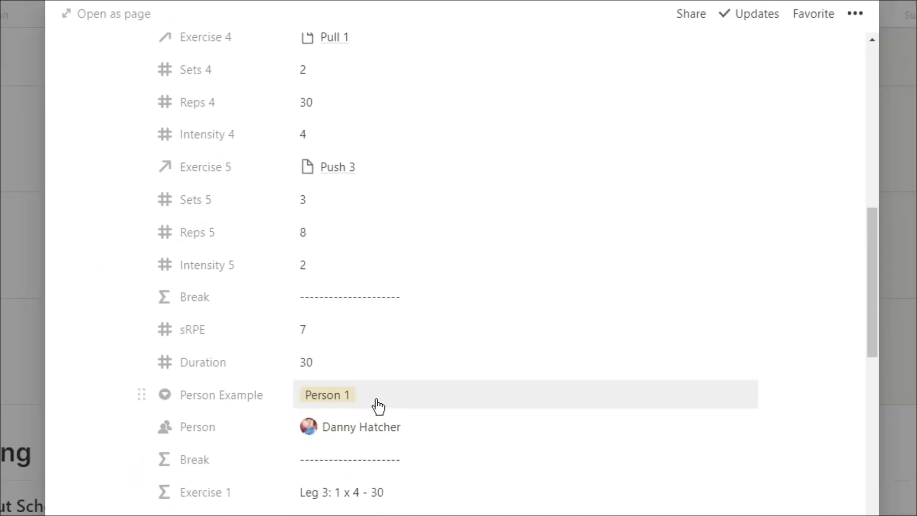
# Keep Person Example as Person 1 and check the workout's Person field assignment.
pyautogui.click(381, 388)
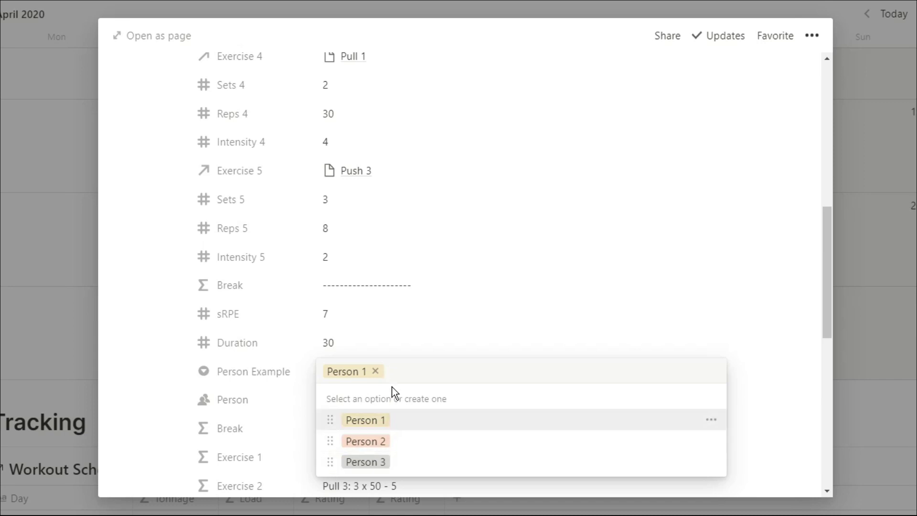
pyautogui.click(390, 355)
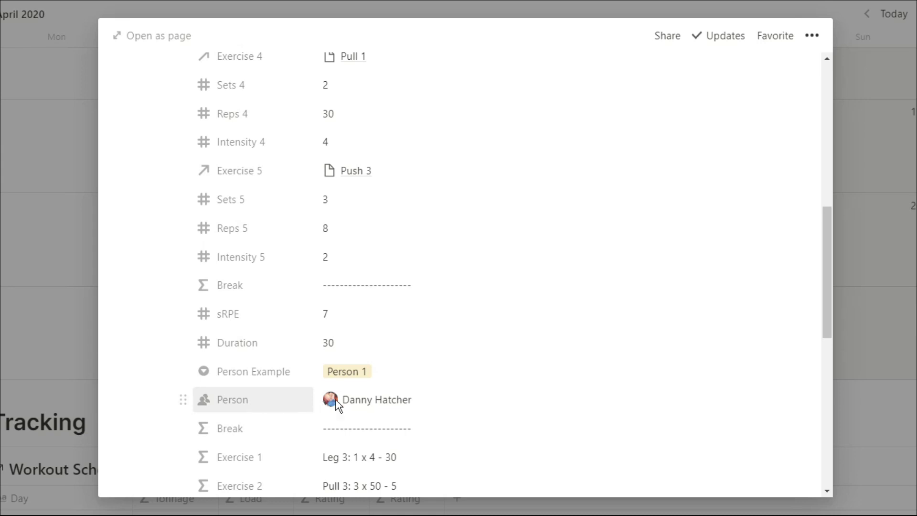
pyautogui.click(389, 401)
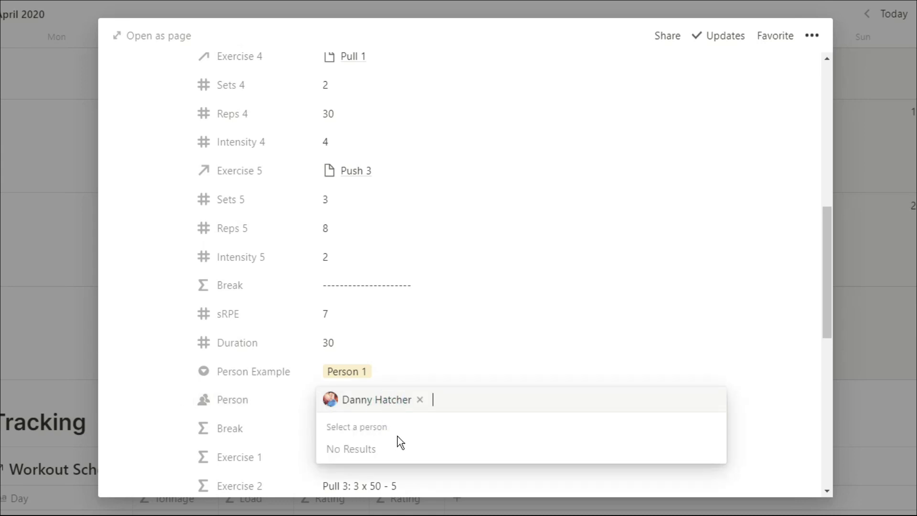
pyautogui.click(381, 354)
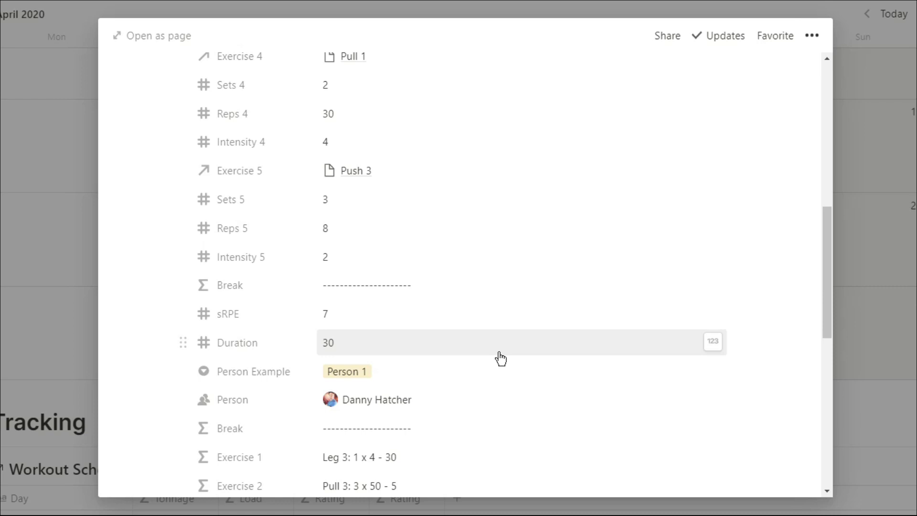
pyautogui.scroll(-5, 501, 358)
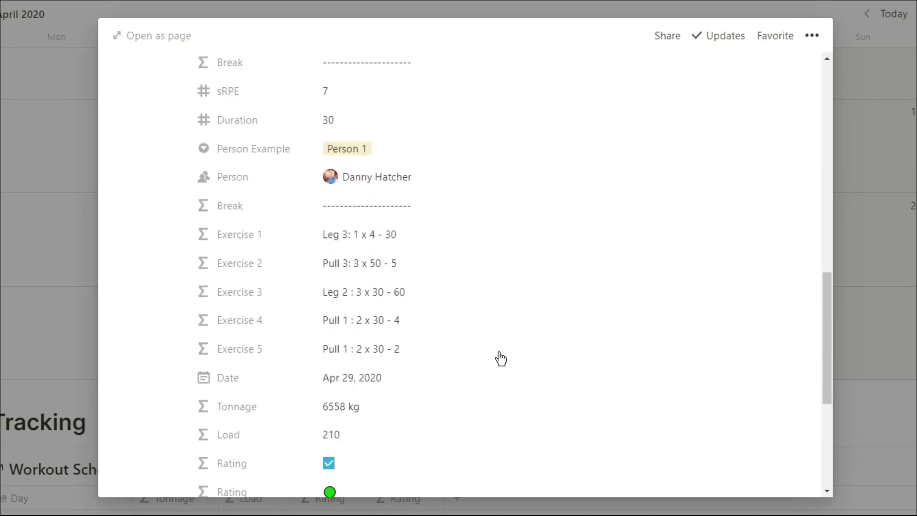
pyautogui.scroll(-2, 501, 358)
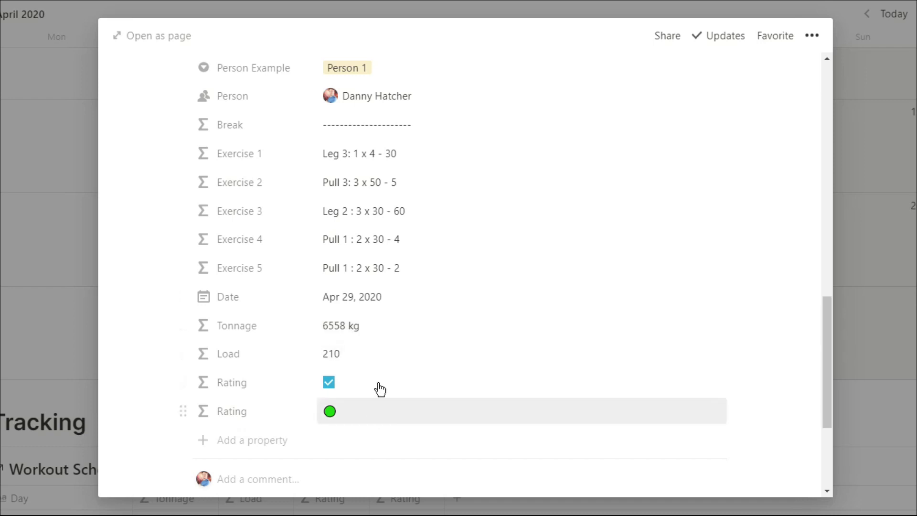
pyautogui.scroll(4, 387, 276)
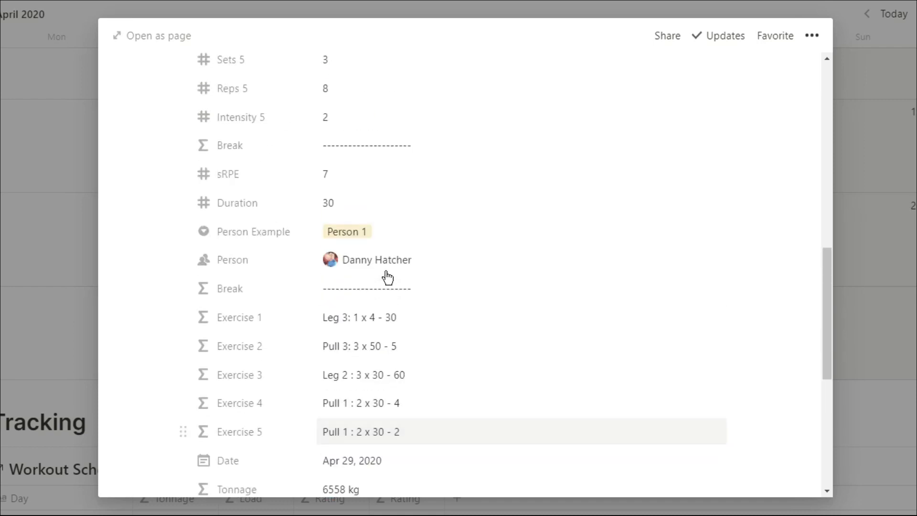
pyautogui.scroll(8, 387, 277)
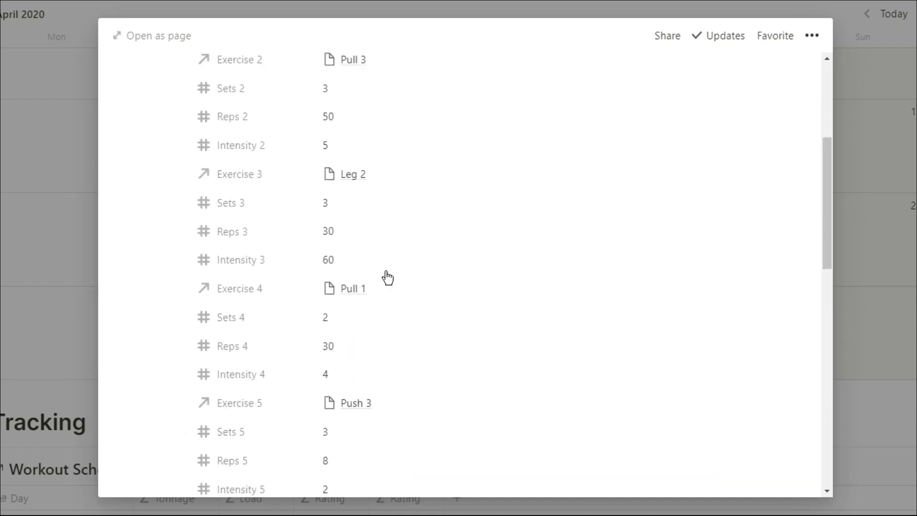
pyautogui.scroll(9, 387, 277)
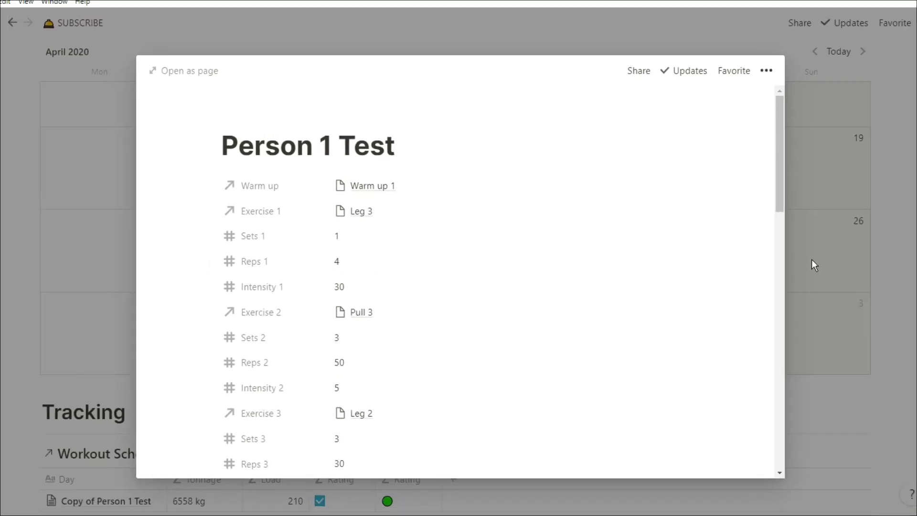
# Create a new workout entry on May 2 with Warm up 2 as its warm-up.
pyautogui.click(794, 267)
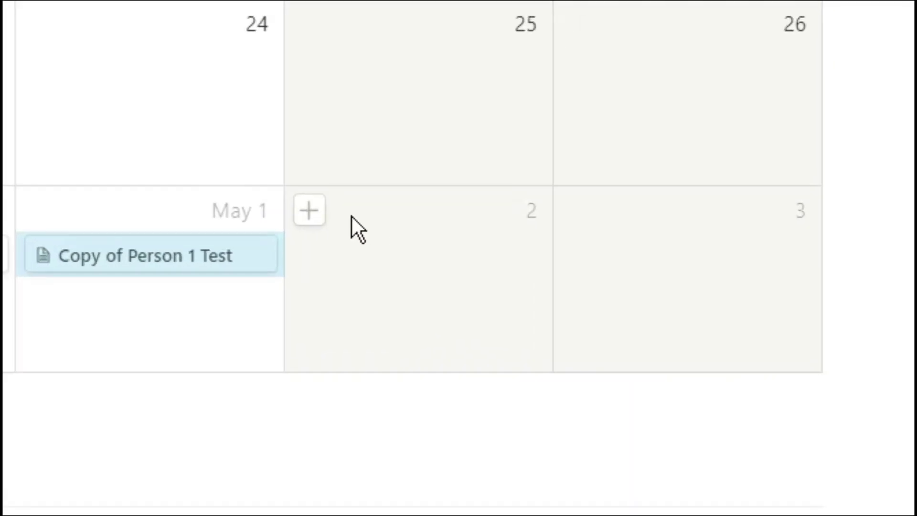
pyautogui.click(310, 210)
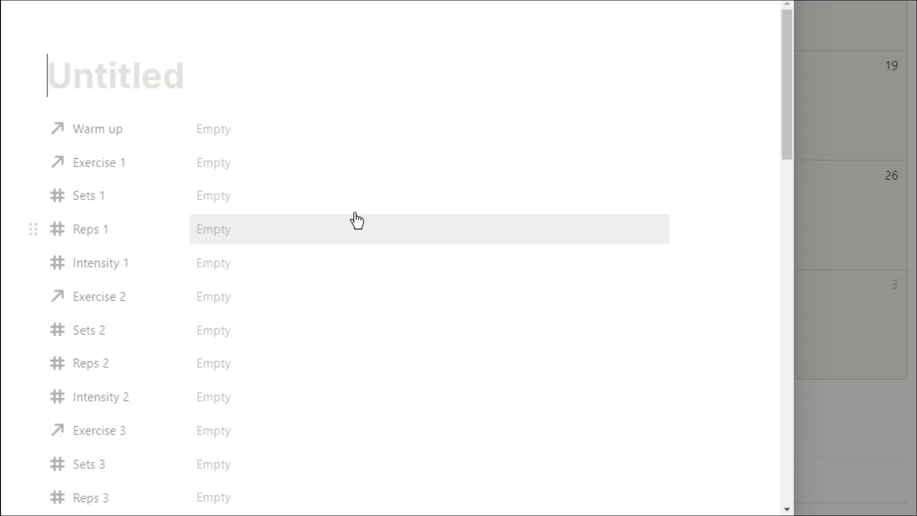
pyautogui.click(342, 162)
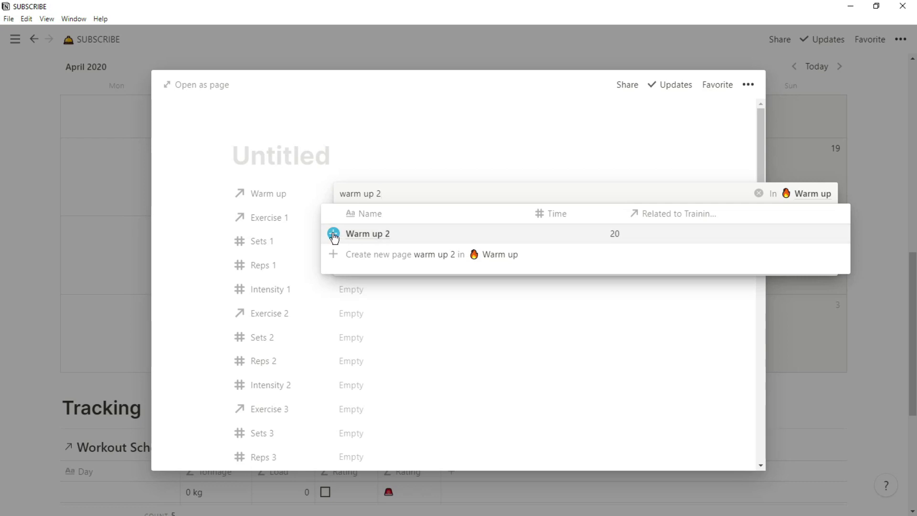
pyautogui.click(334, 234)
pyautogui.click(307, 204)
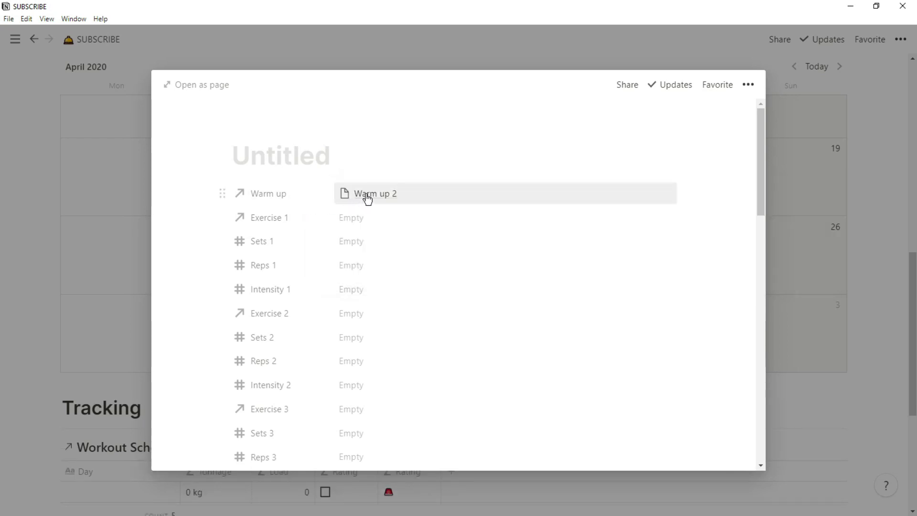
# Set the new entry's Exercise 1 to Leg 2.
pyautogui.click(366, 217)
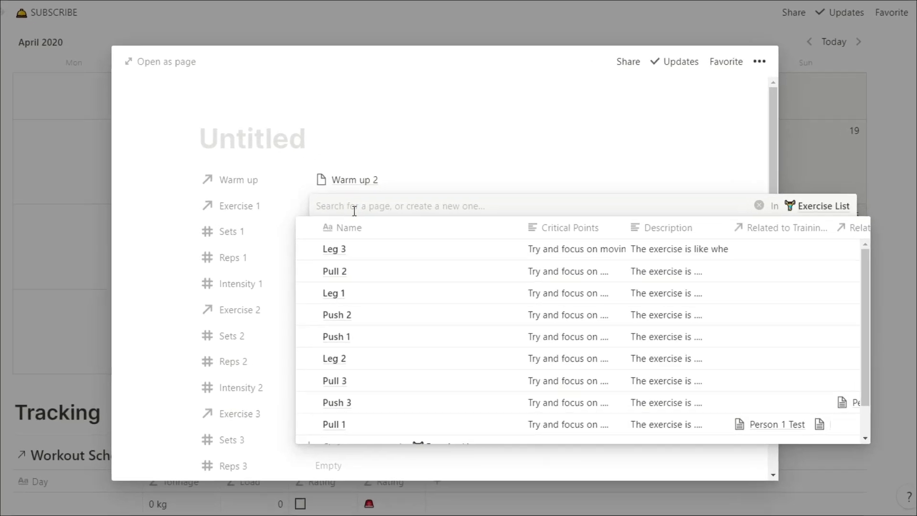
pyautogui.write('leg 2')
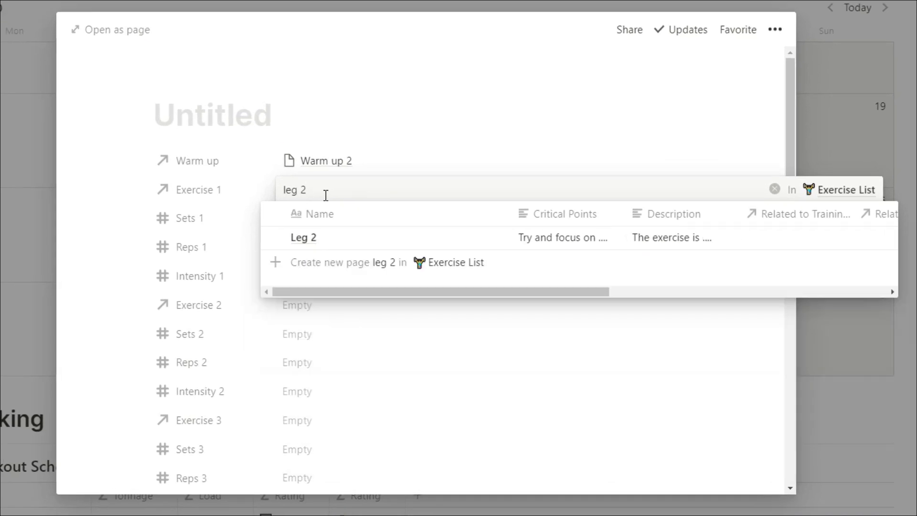
pyautogui.click(276, 239)
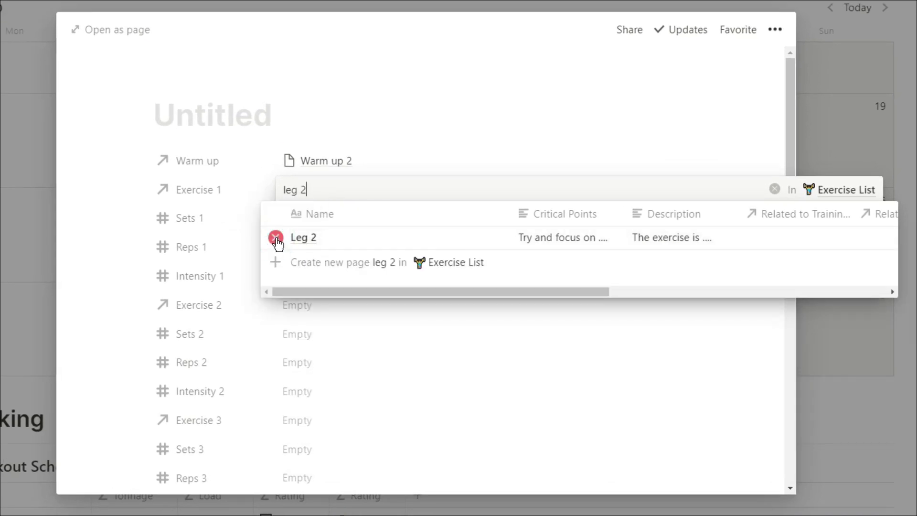
pyautogui.click(418, 164)
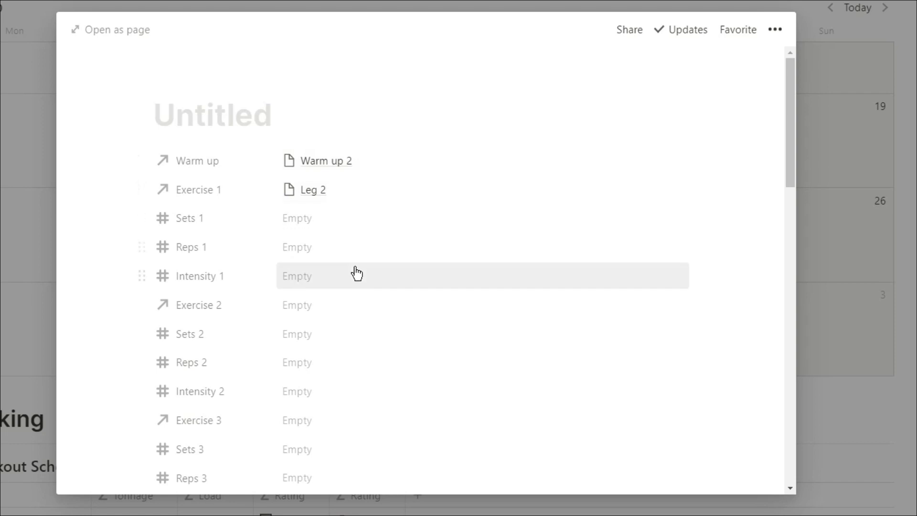
# Give Exercise 1 3 sets, 5 reps and intensity 100.
pyautogui.scroll(-1, 356, 273)
pyautogui.scroll(-1, 357, 274)
pyautogui.click(324, 145)
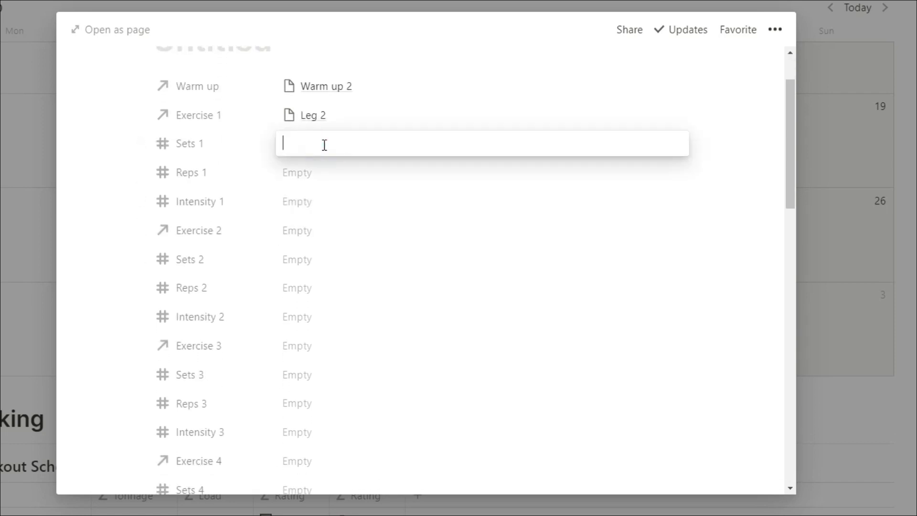
pyautogui.press('Return')
pyautogui.click(330, 177)
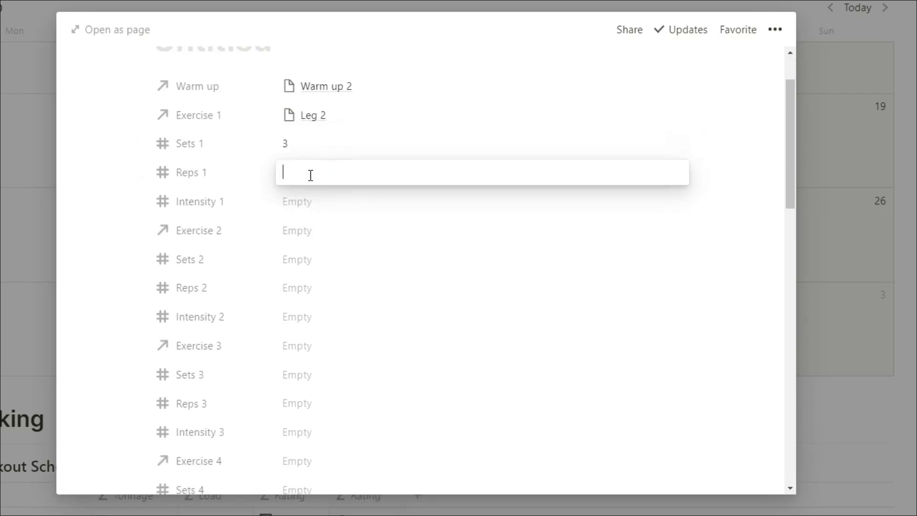
pyautogui.write('5')
pyautogui.click(308, 204)
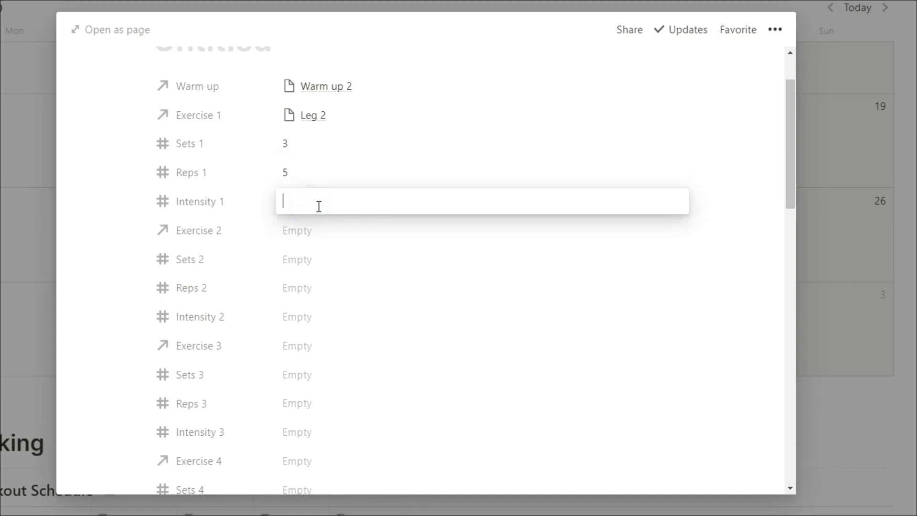
pyautogui.write('100')
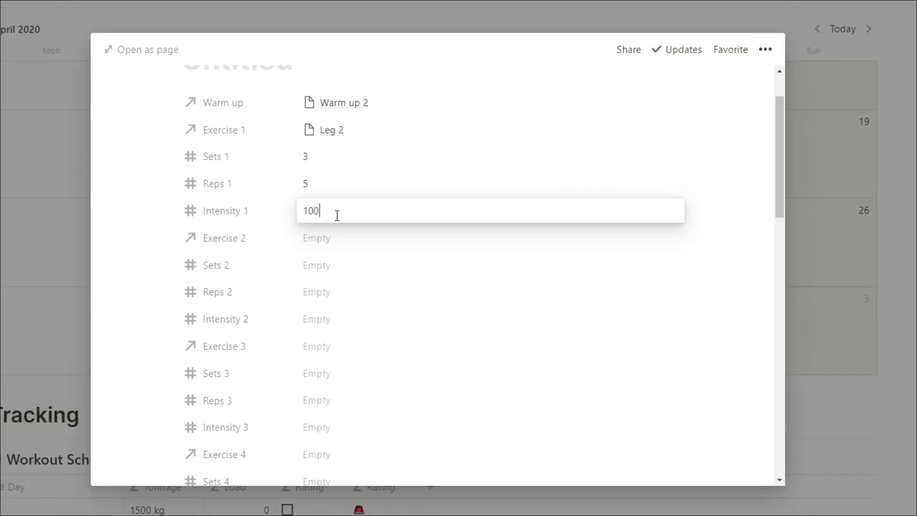
pyautogui.press('Return')
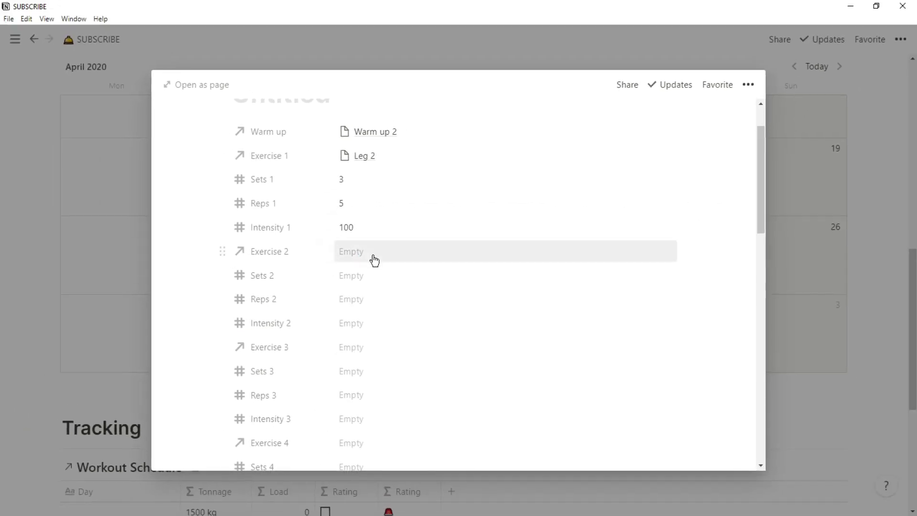
# Check the new entry's formulas (Leg 2: 3 x 5 - 100, Tonnage 1500 kg) and keep Person Example as Person 1.
pyautogui.scroll(-6, 375, 261)
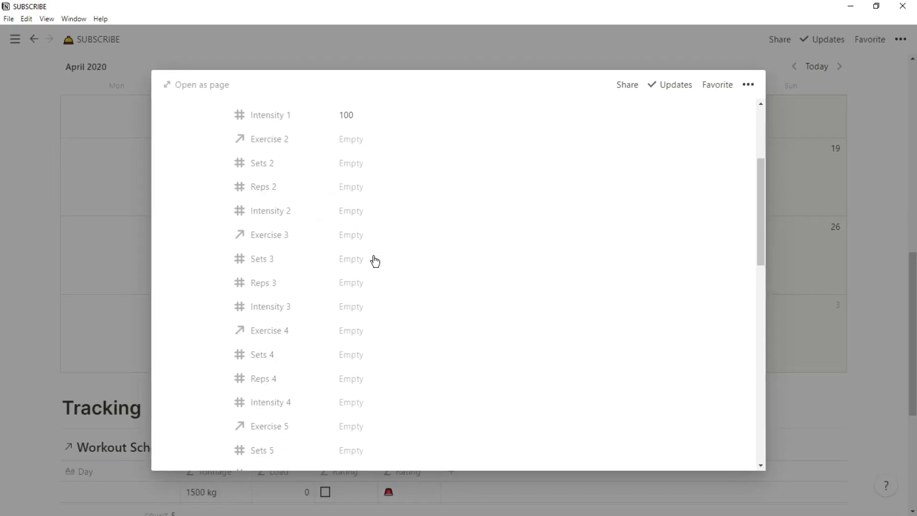
pyautogui.scroll(3, 375, 260)
pyautogui.scroll(-7, 375, 261)
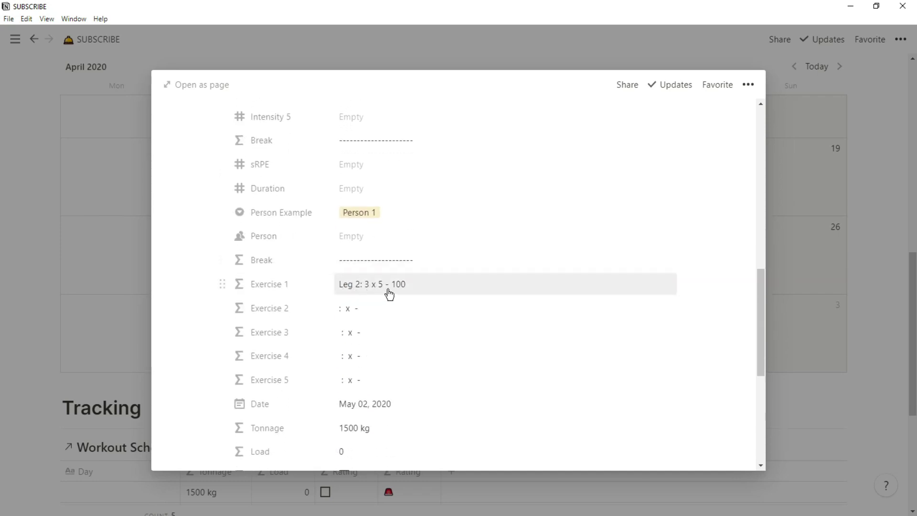
pyautogui.click(366, 214)
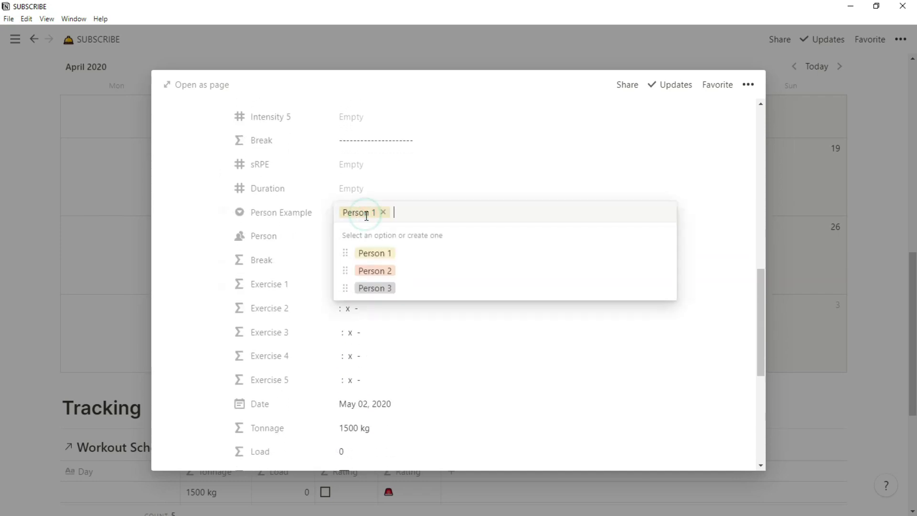
pyautogui.click(401, 197)
# Close the new workout entry to return to the Training log calendar.
pyautogui.scroll(-3, 406, 323)
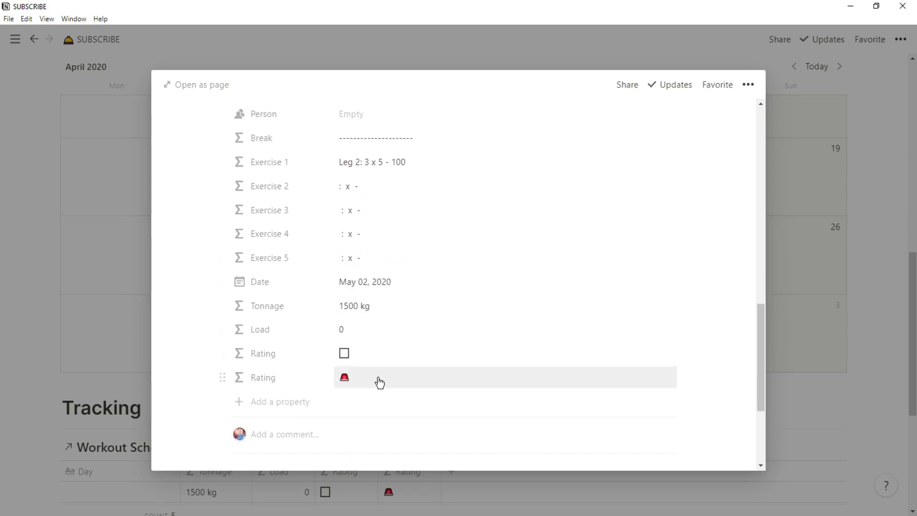
pyautogui.scroll(10, 417, 248)
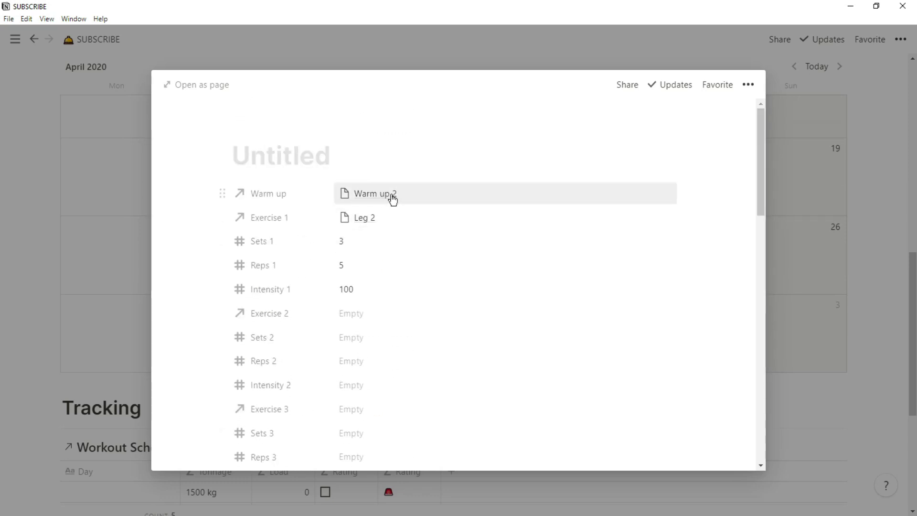
pyautogui.click(787, 192)
pyautogui.scroll(5, 589, 211)
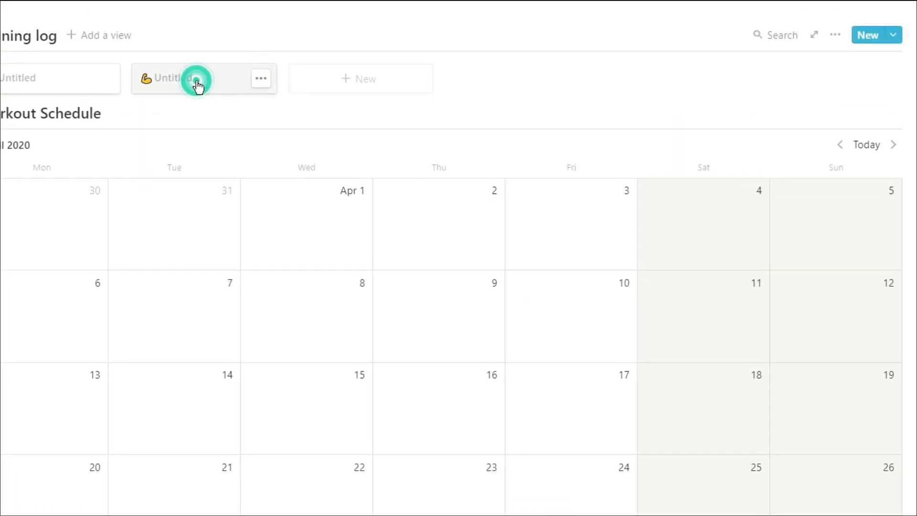
# Open the Person 1 Test workout from the second Untitled training log page.
pyautogui.click(197, 82)
pyautogui.scroll(-2, 276, 252)
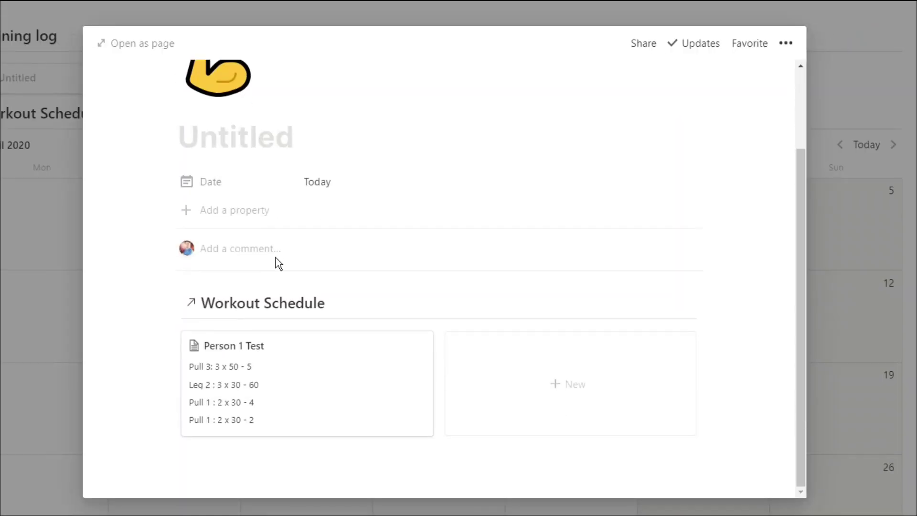
pyautogui.click(282, 390)
# Confirm Exercise 1 is Leg 3 and the warm-up is Warm up 1, then close the preview.
pyautogui.click(330, 201)
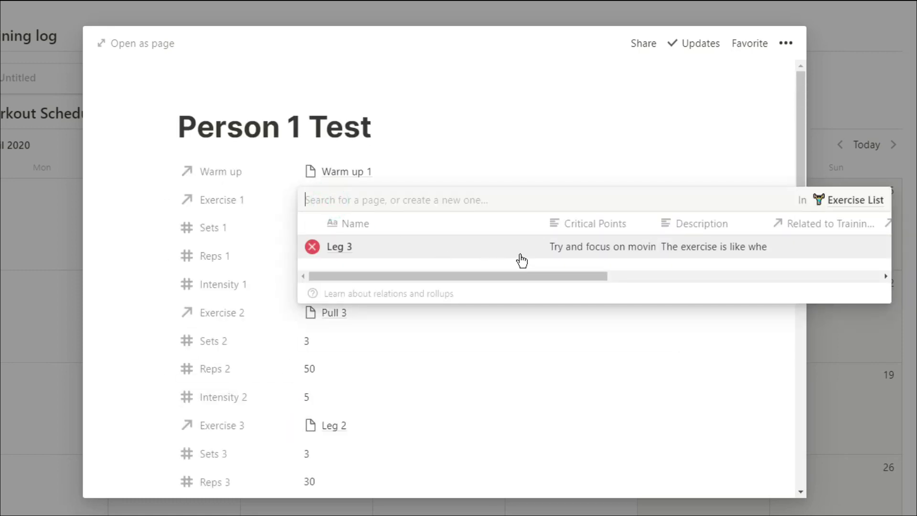
pyautogui.hscroll(5, 634, 257)
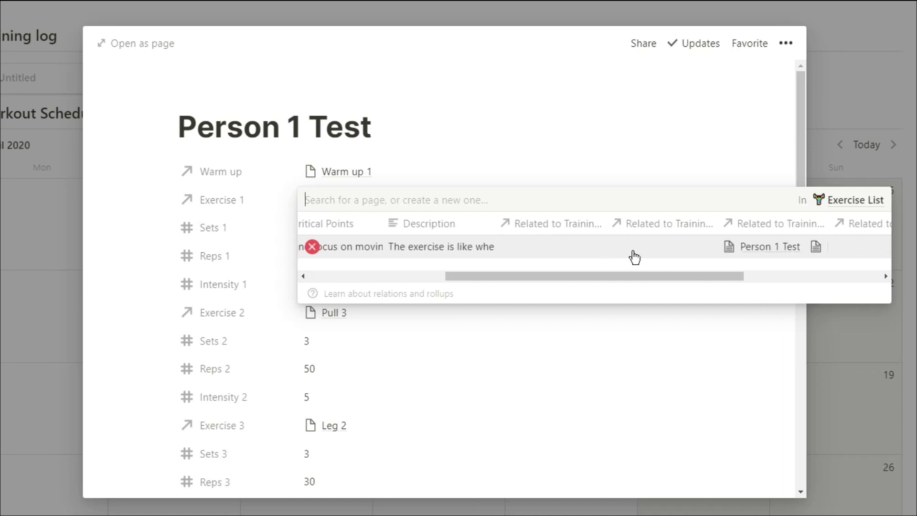
pyautogui.hscroll(-3, 634, 257)
pyautogui.click(525, 168)
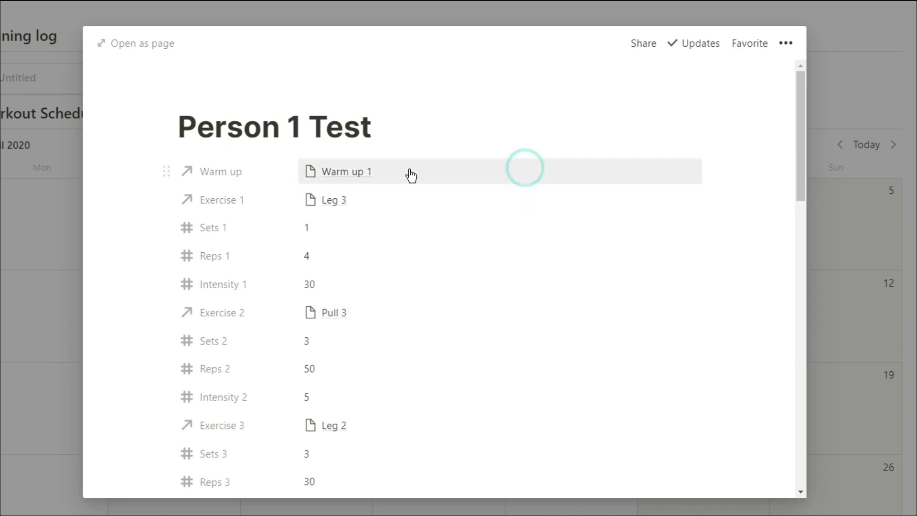
pyautogui.click(353, 178)
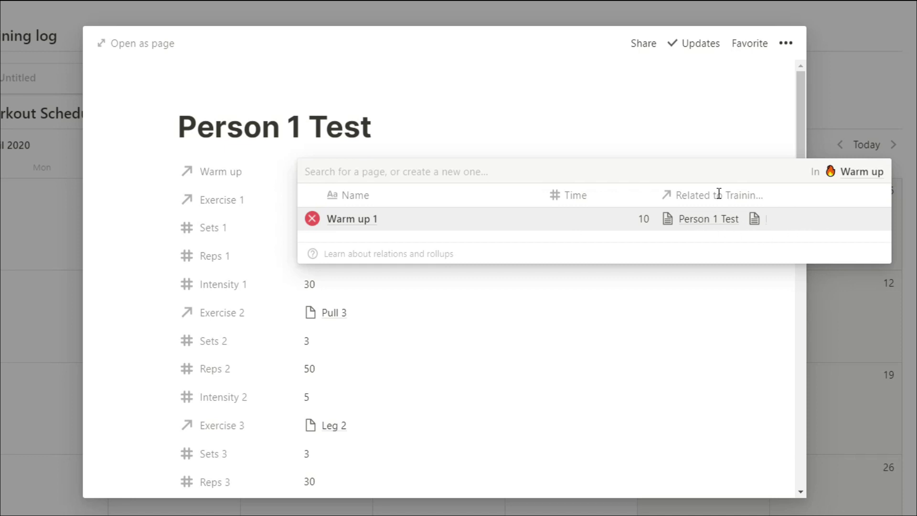
pyautogui.click(555, 151)
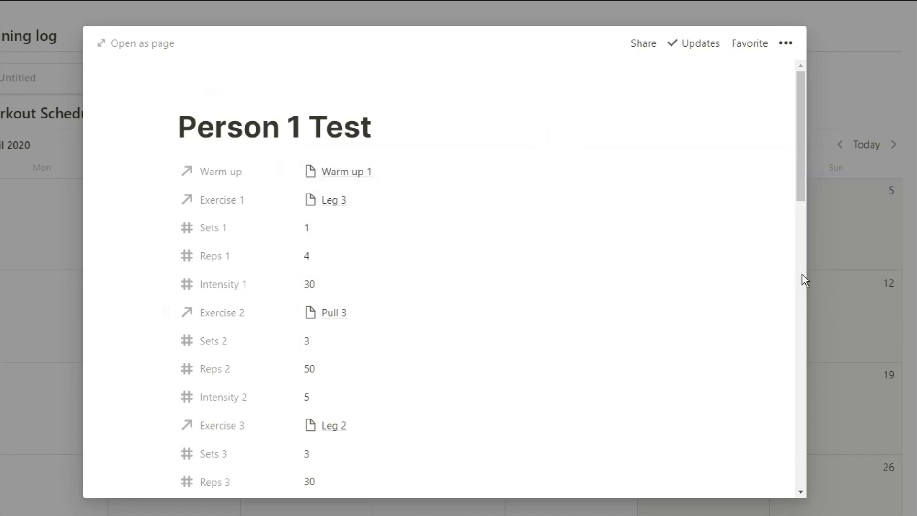
pyautogui.click(804, 281)
pyautogui.scroll(-3, 512, 329)
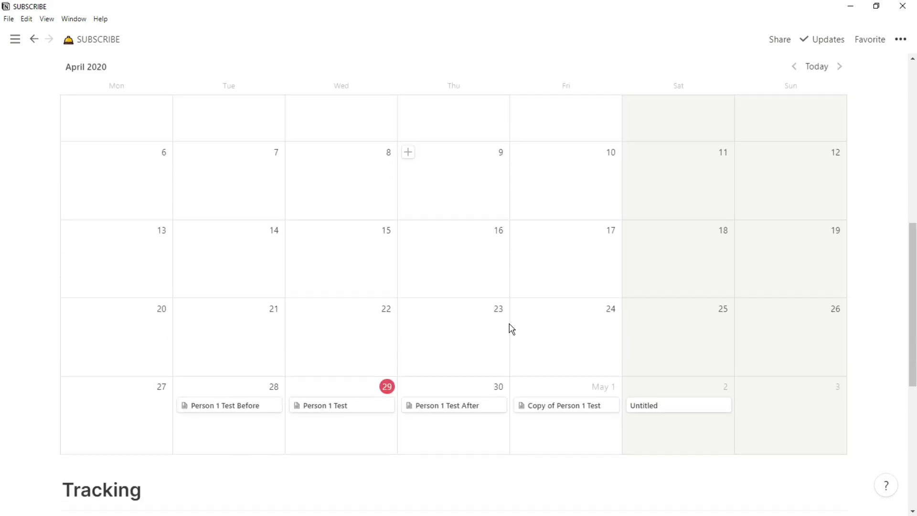
pyautogui.scroll(-5, 511, 329)
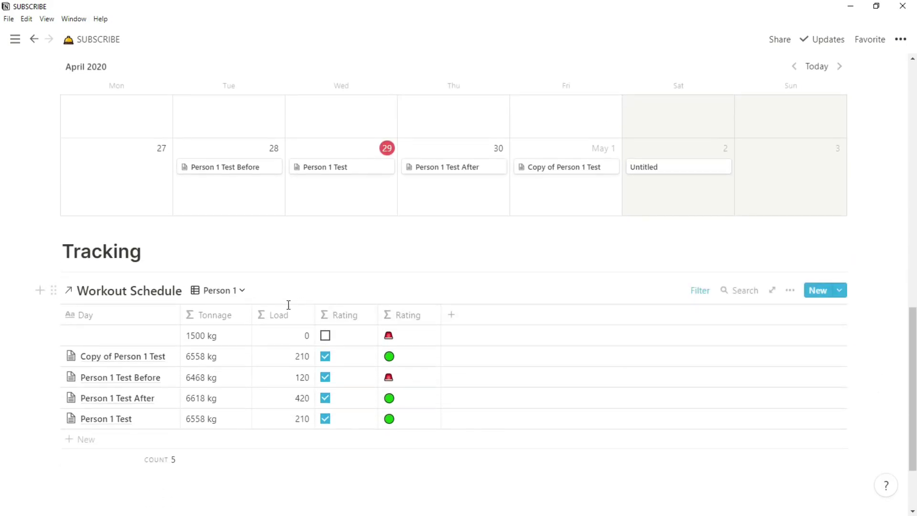
pyautogui.click(243, 297)
pyautogui.click(240, 330)
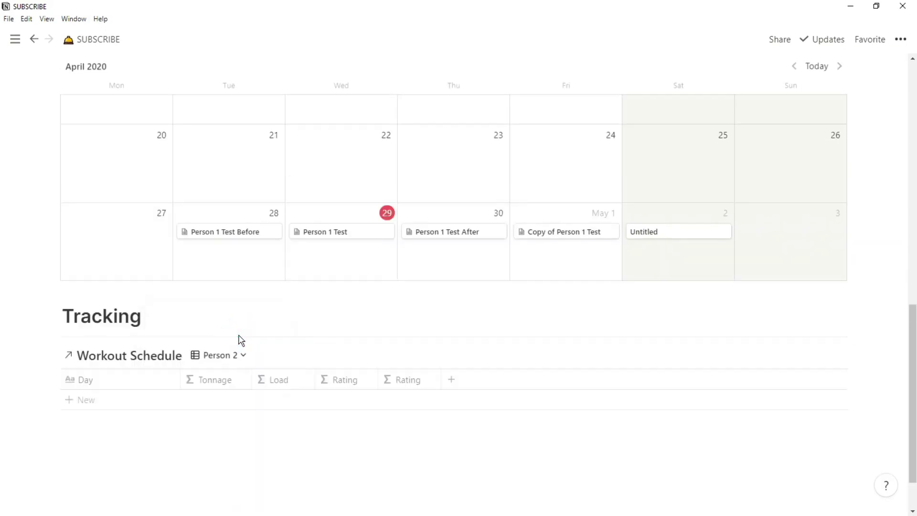
pyautogui.click(237, 356)
pyautogui.click(237, 417)
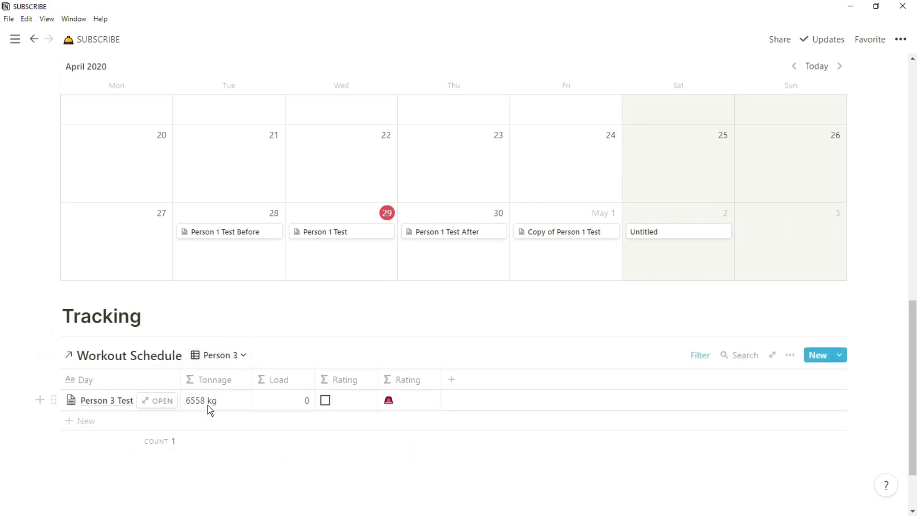
pyautogui.click(237, 356)
pyautogui.click(235, 380)
pyautogui.scroll(-3, 256, 413)
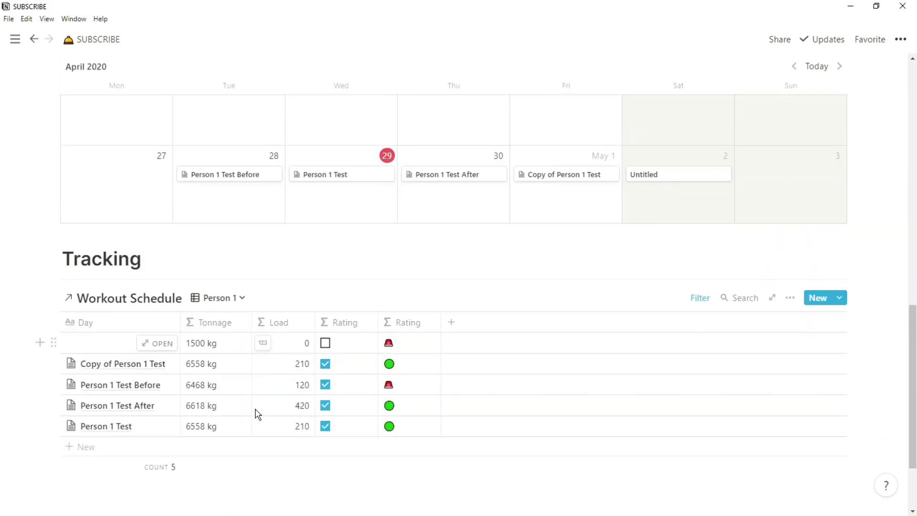
pyautogui.click(302, 282)
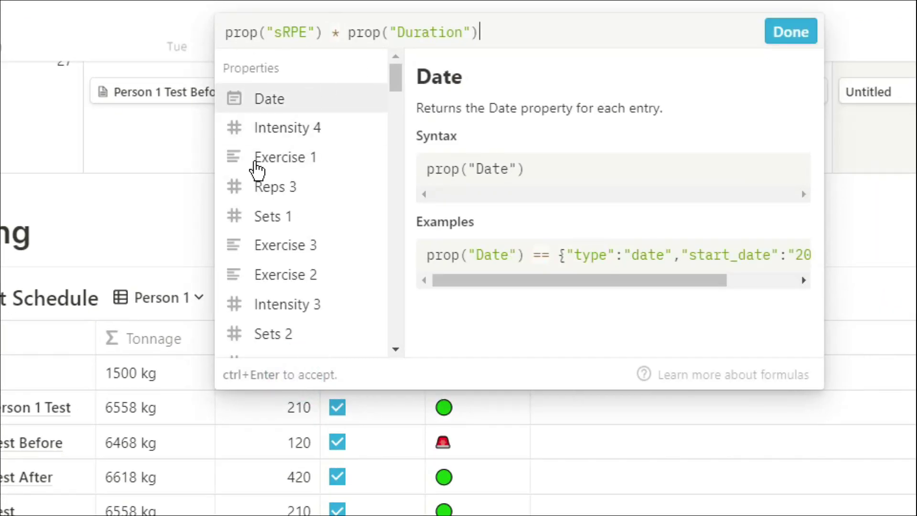
pyautogui.click(160, 334)
pyautogui.click(157, 339)
pyautogui.press('Escape')
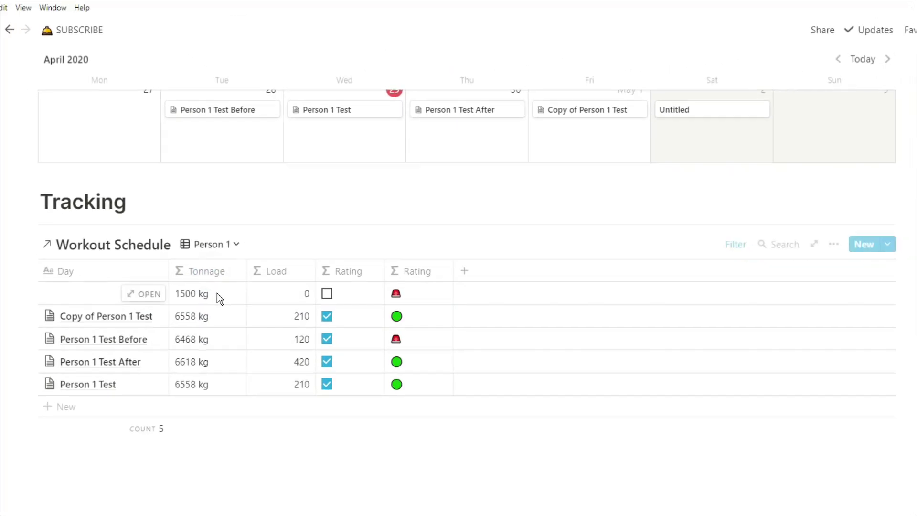
pyautogui.click(217, 293)
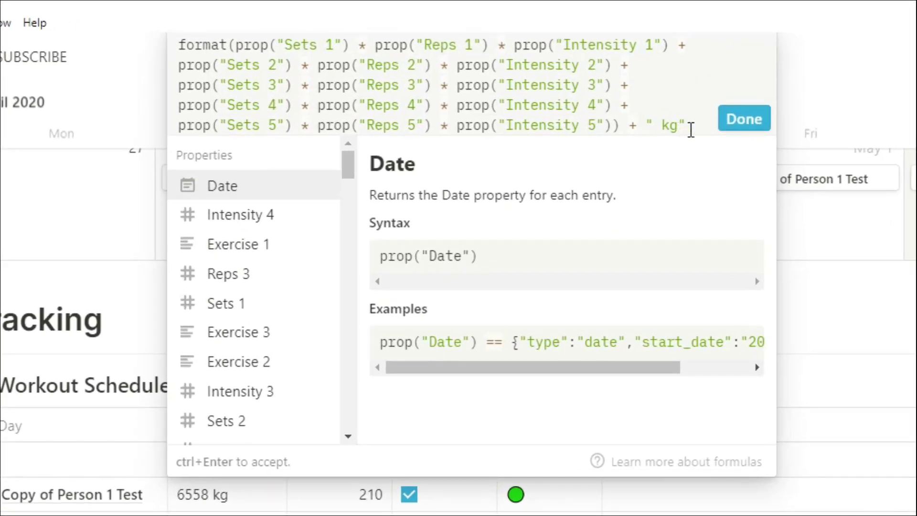
pyautogui.click(738, 126)
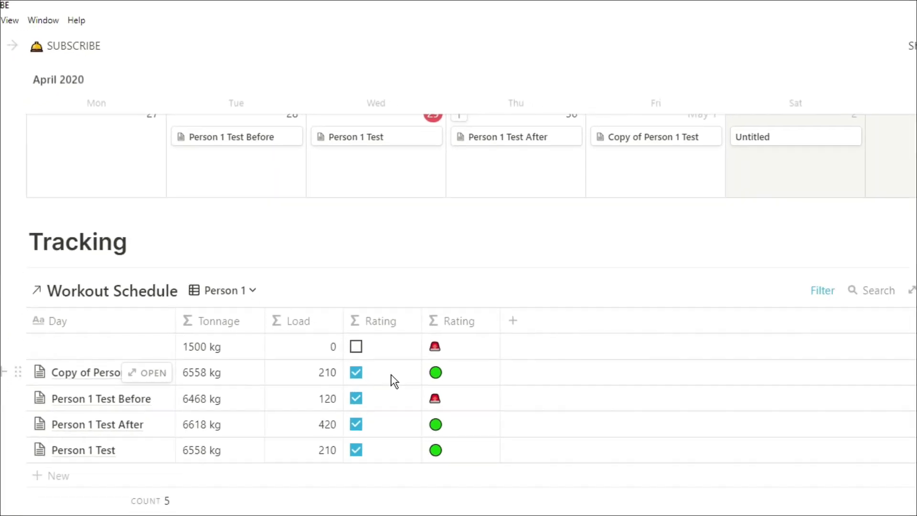
pyautogui.click(394, 381)
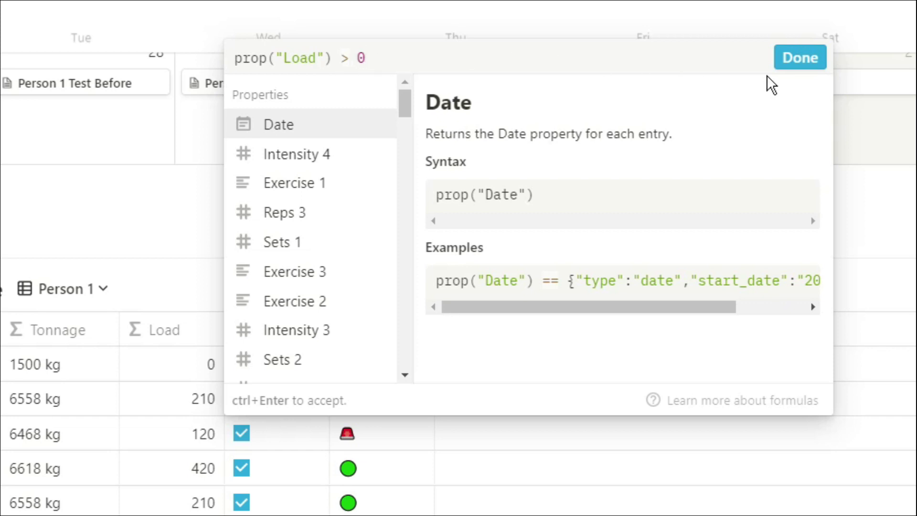
pyautogui.click(797, 64)
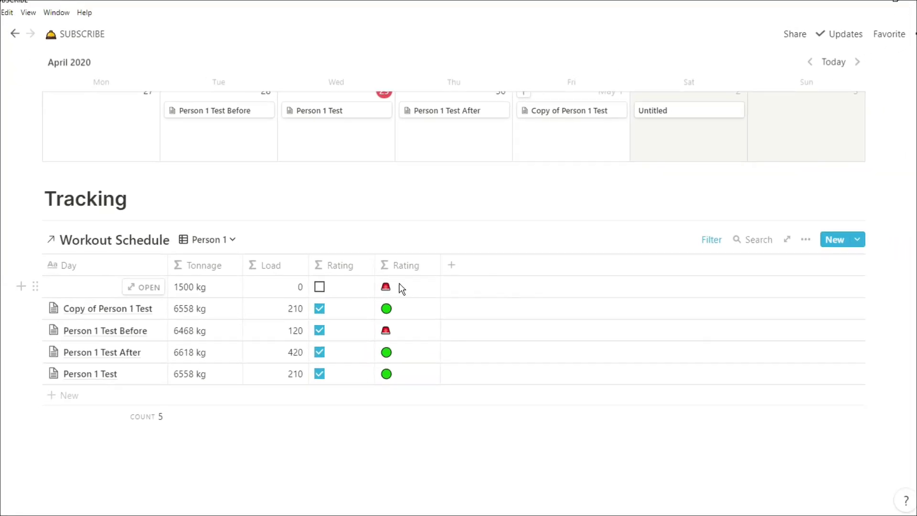
pyautogui.click(400, 310)
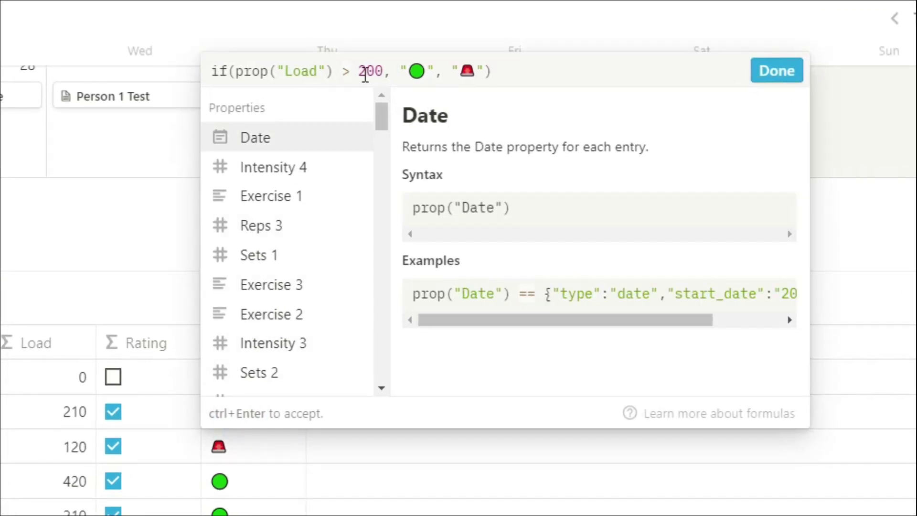
# Close the Rating formula and open the second Untitled Training log card as a preview.
pyautogui.click(778, 75)
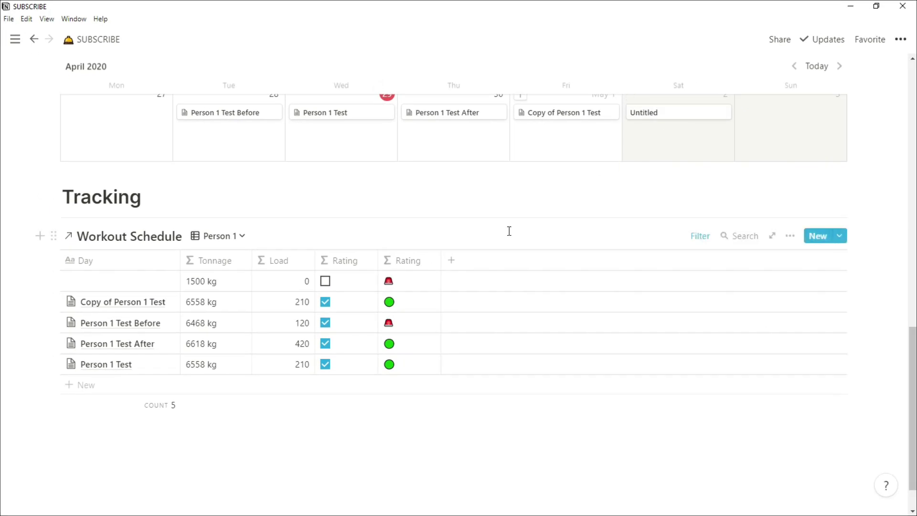
pyautogui.scroll(10, 509, 231)
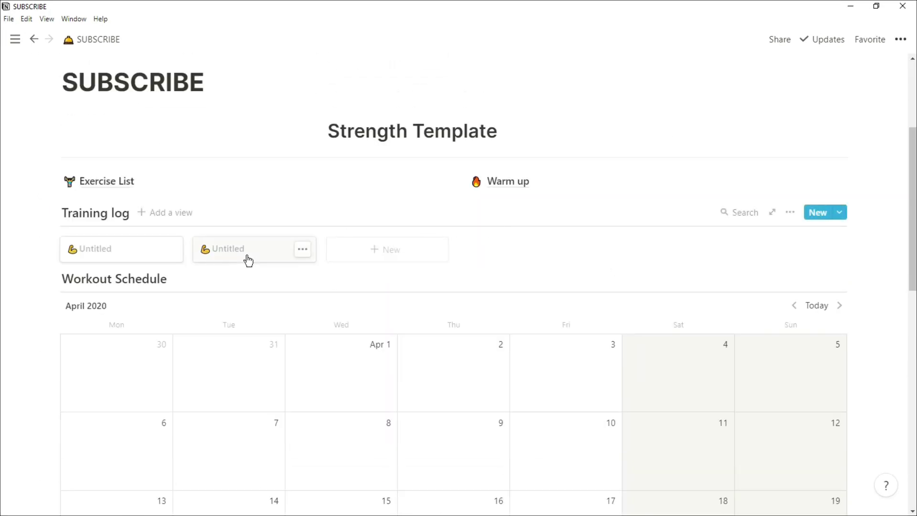
pyautogui.click(248, 257)
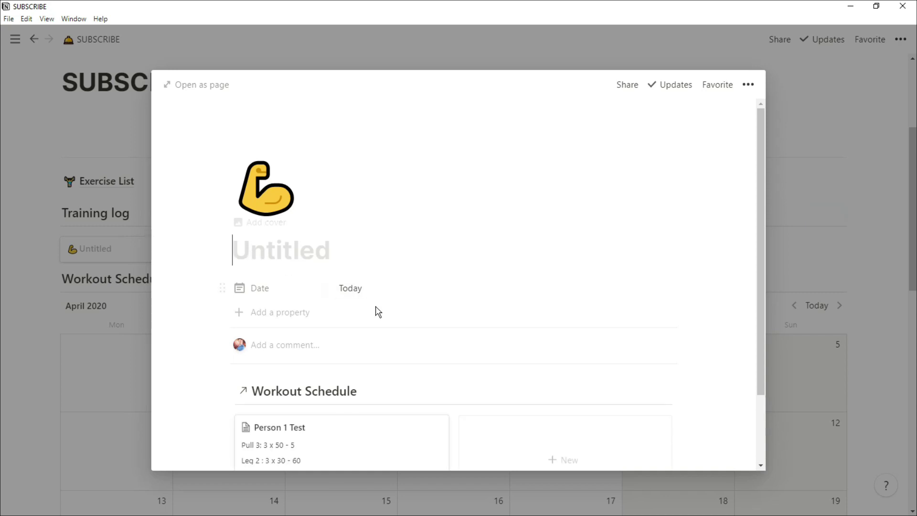
pyautogui.scroll(-2, 378, 311)
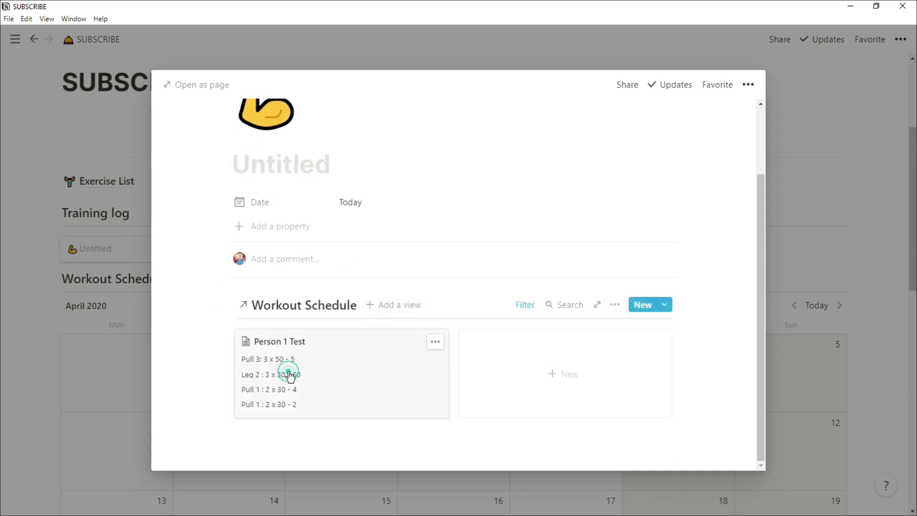
# On the phone, change the Person 1 Test workout's sRPE from 4 to 7.
pyautogui.click(289, 374)
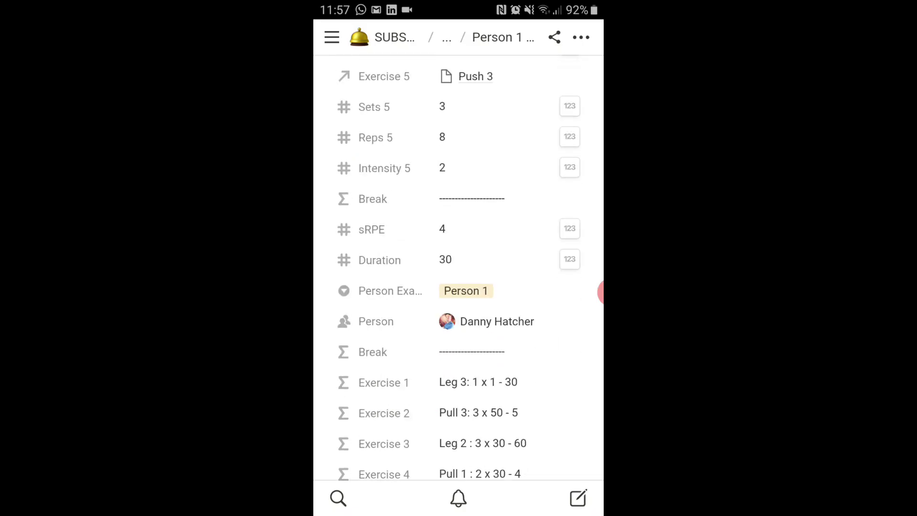
pyautogui.click(477, 214)
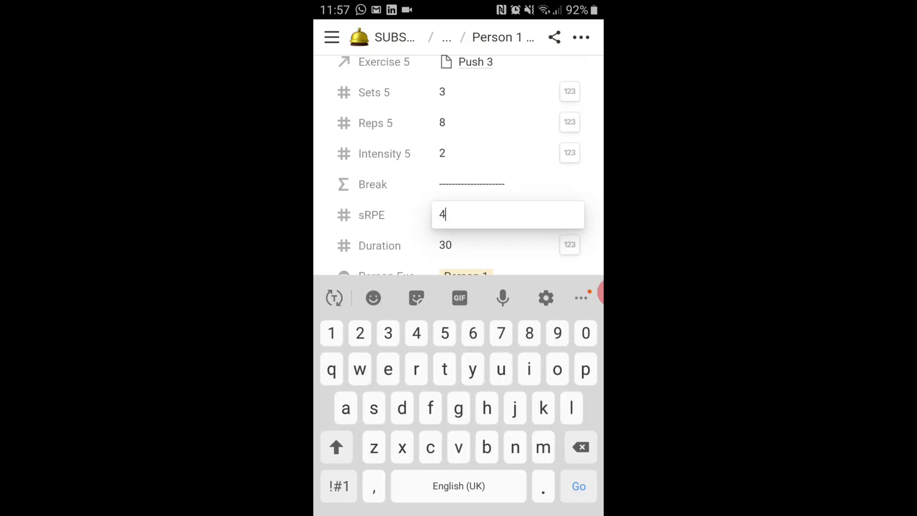
pyautogui.click(336, 446)
pyautogui.write('7')
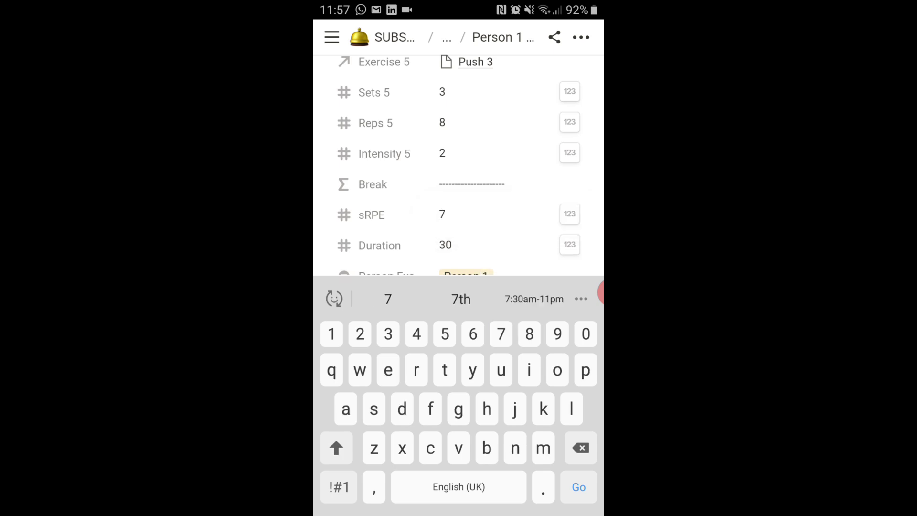
pyautogui.press('Return')
pyautogui.scroll(1, 458, 267)
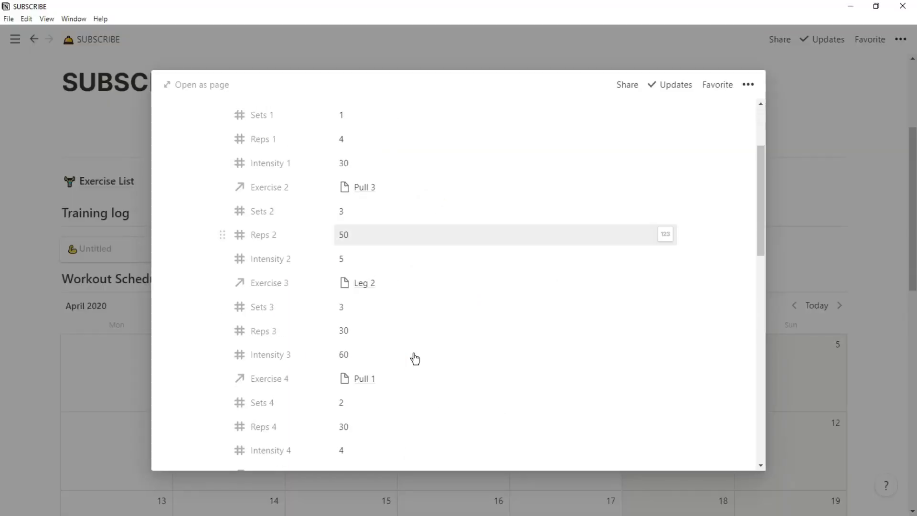
# Scroll the desktop Person 1 Test page to the synced sRPE of 7 beside Duration 30.
pyautogui.scroll(-6, 414, 359)
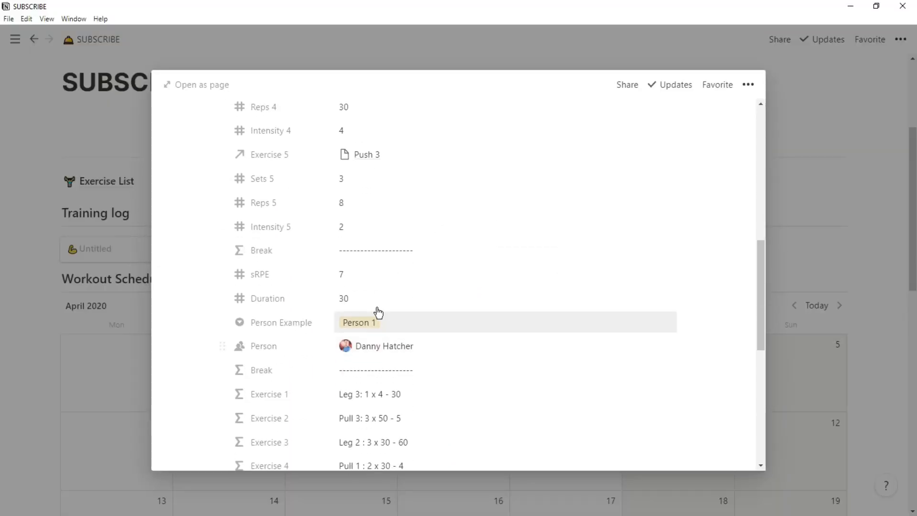